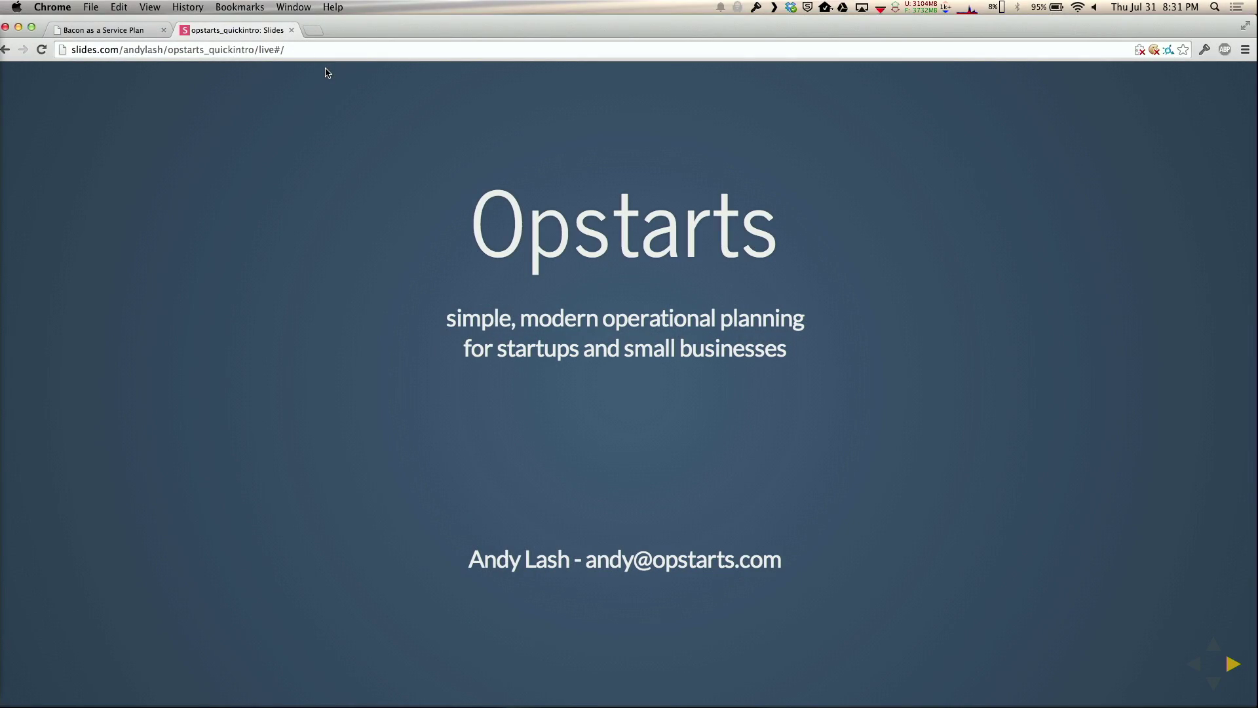
Advance to the 'Operational Planning is' slide, then load the Bacon as a Service Plan in Opstarts
key("Right")
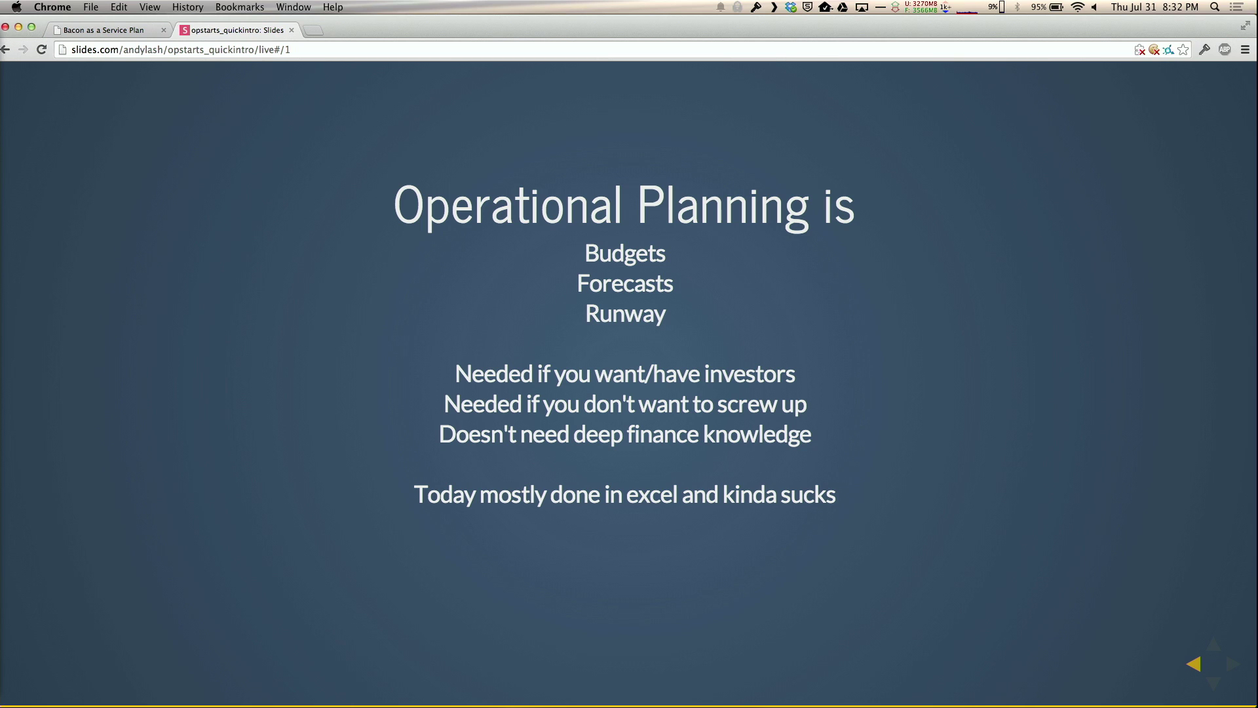
left_click(93, 25)
left_click(40, 49)
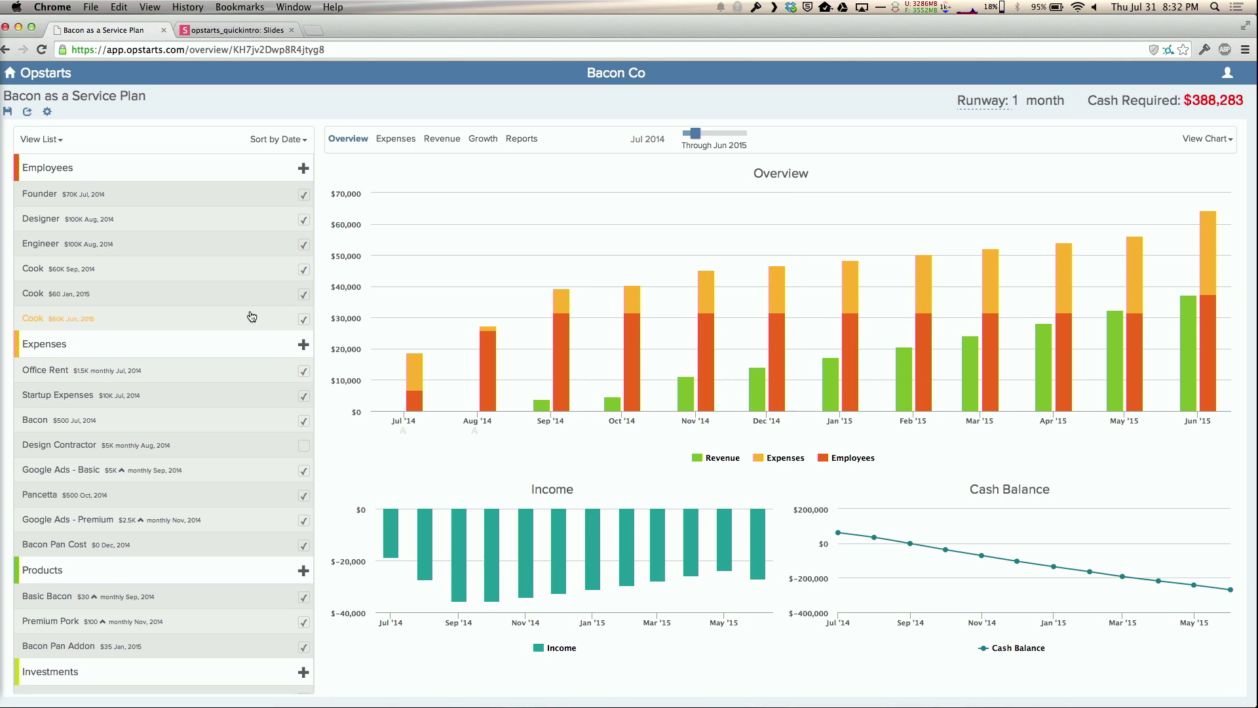
scroll(251, 317, "down", 1)
scroll(247, 317, "up", 1)
left_click(110, 216)
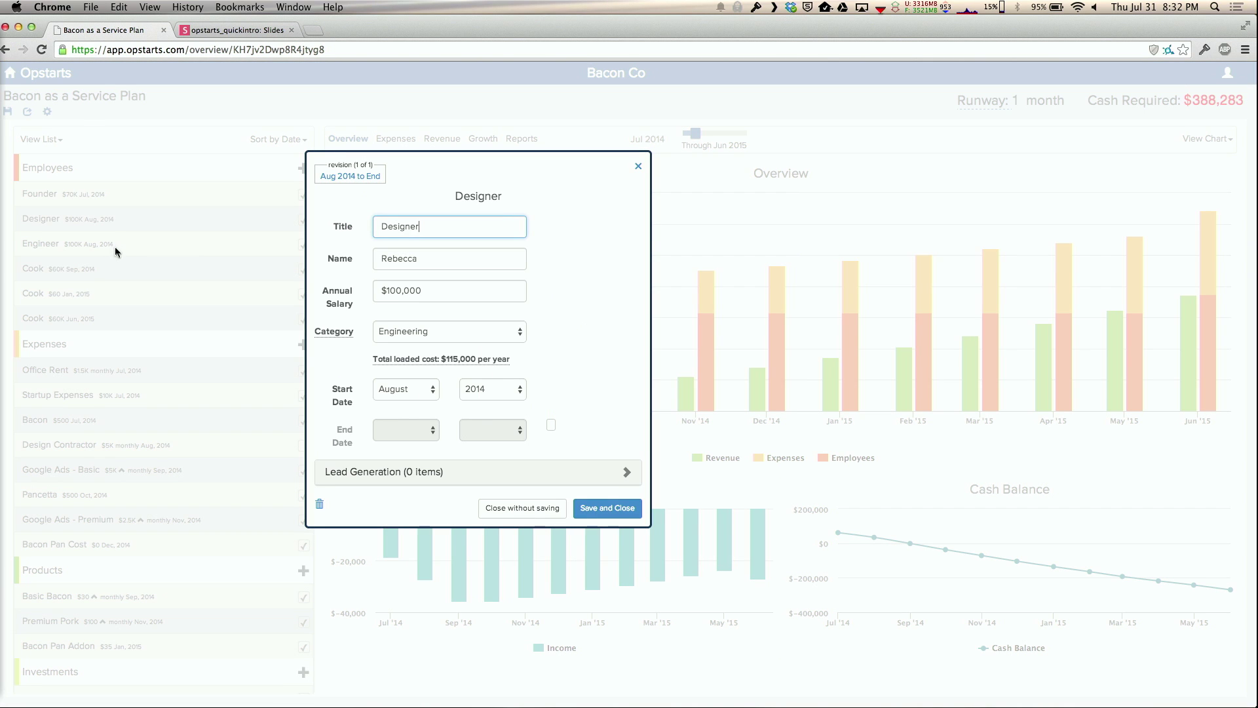
left_click(492, 508)
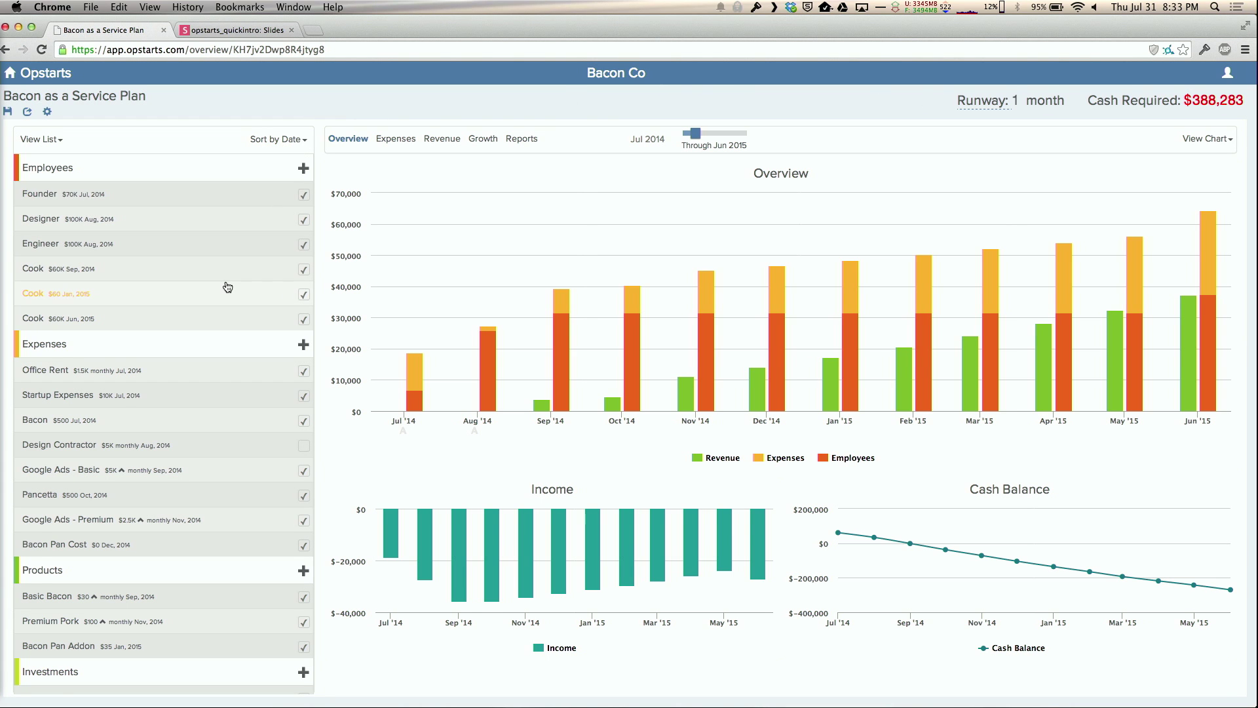
scroll(228, 287, "down", 1)
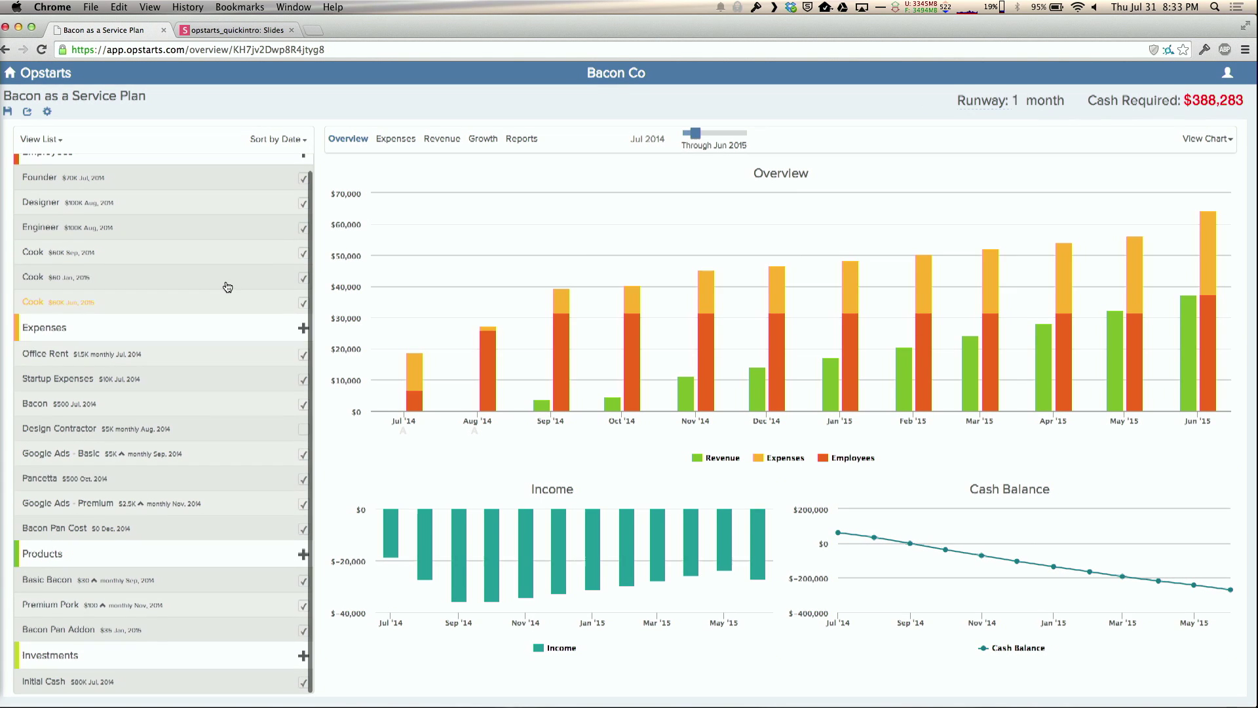
Add a $250,000 investment from investor 'Seed' and disable the Designer employee
left_click(303, 657)
triple_click(424, 202)
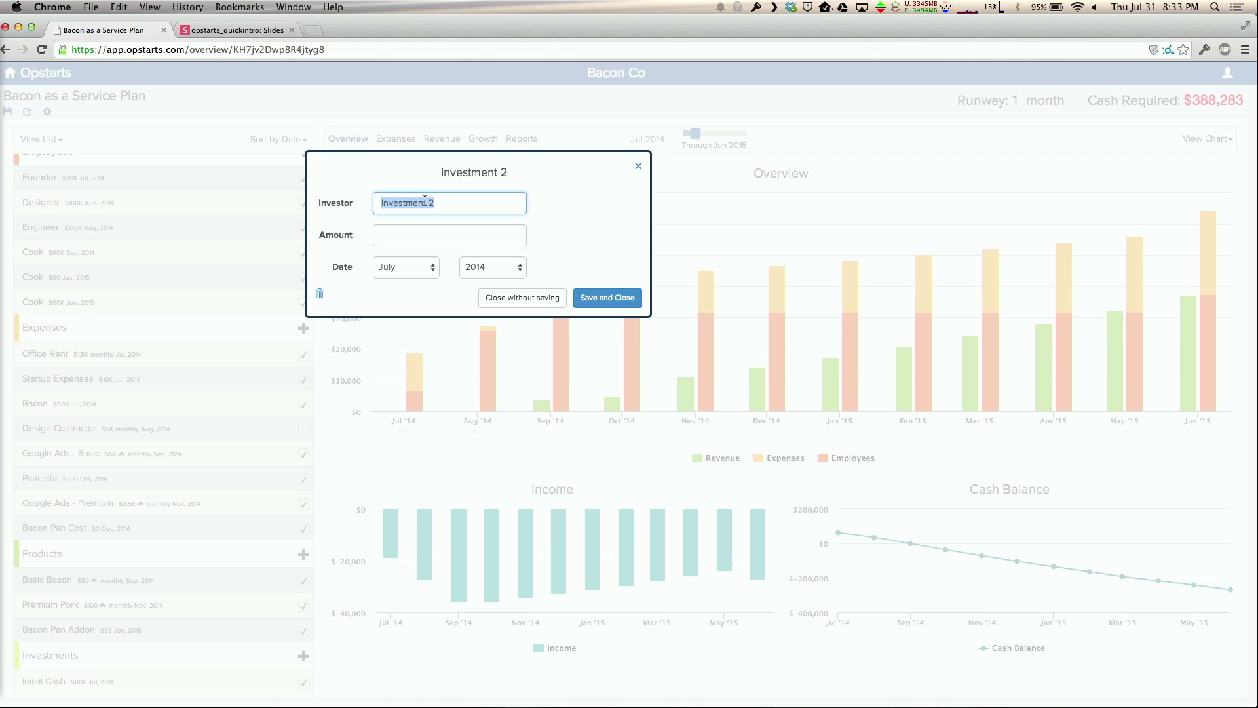
type("Seed")
key("Tab")
type("250,000")
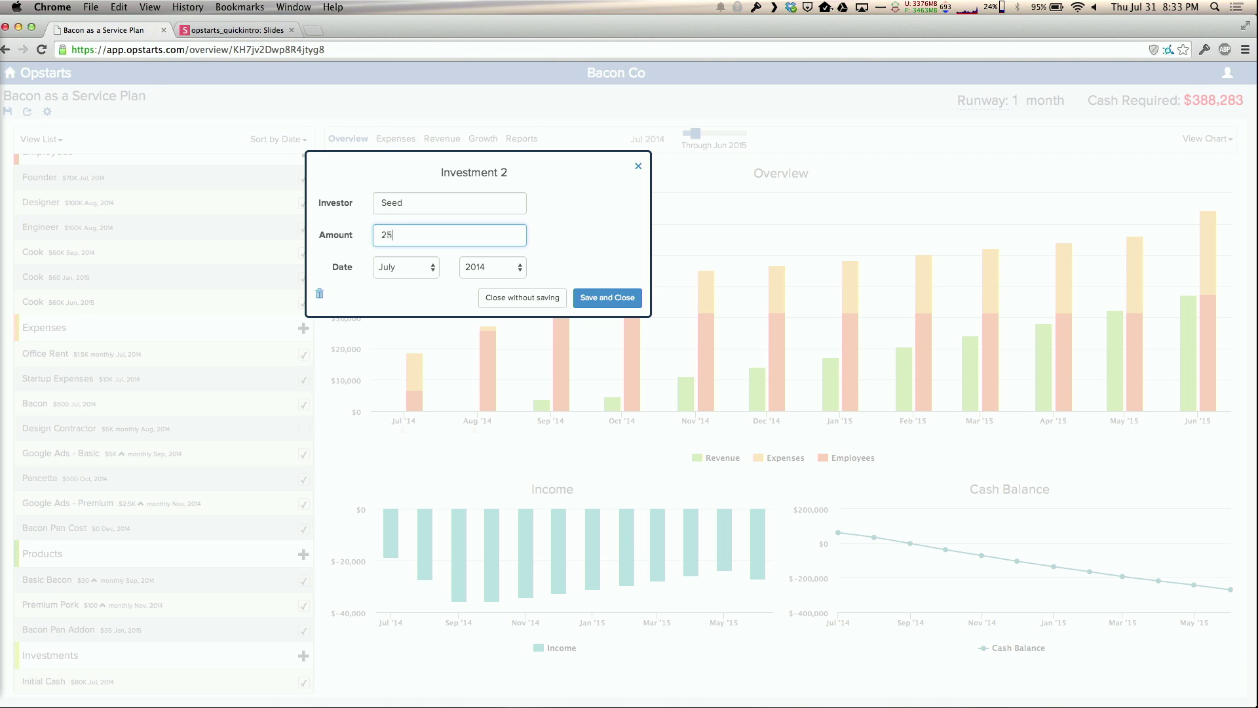
left_click(599, 298)
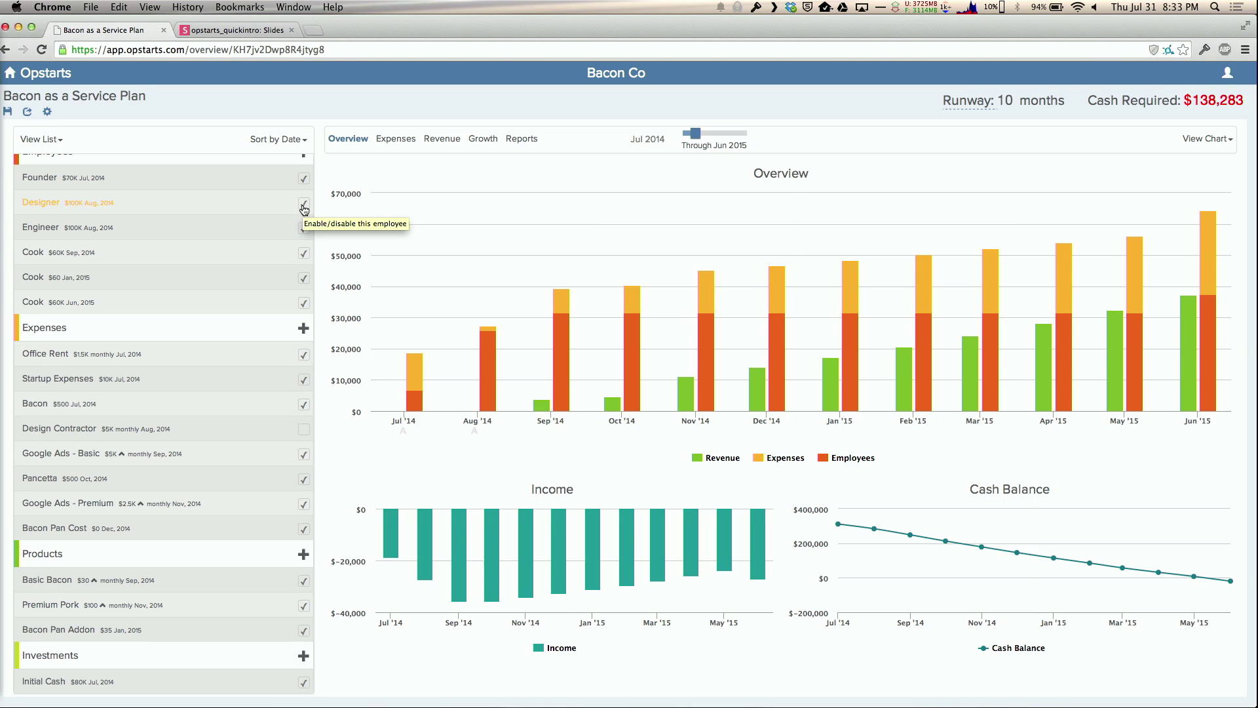
left_click(303, 209)
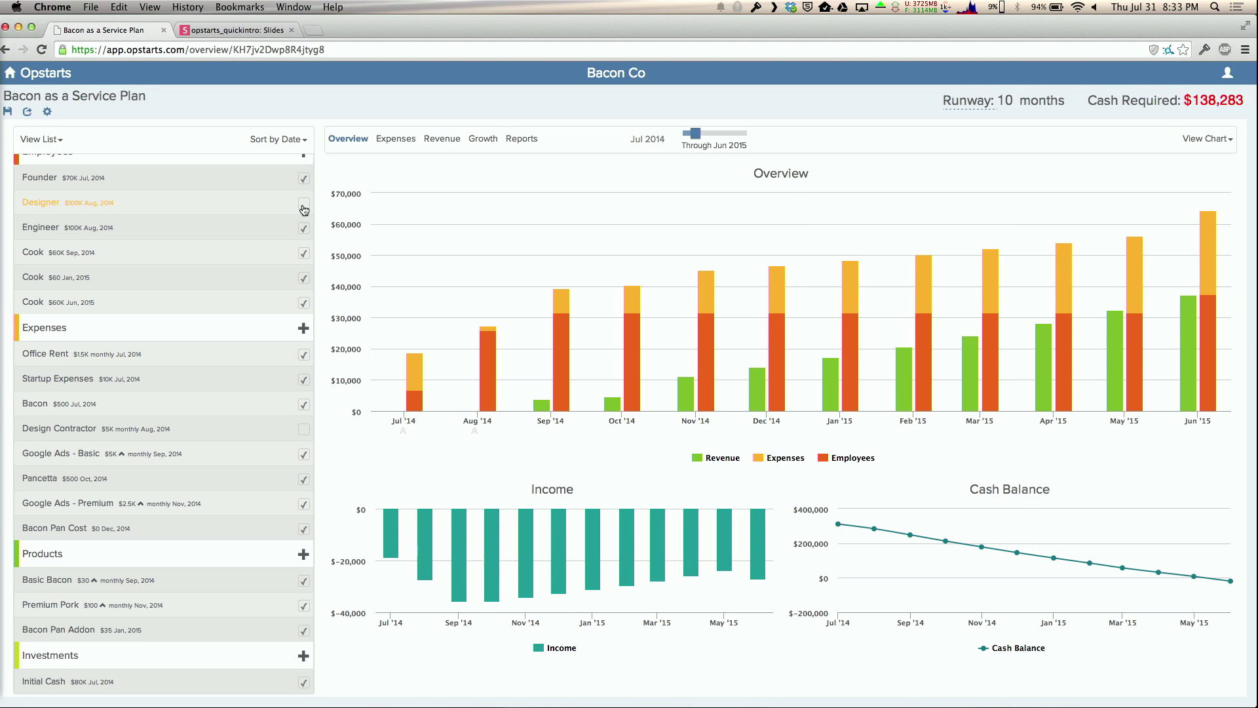
Enable the Design Contractor expense in place of the disabled Designer
left_click(304, 431)
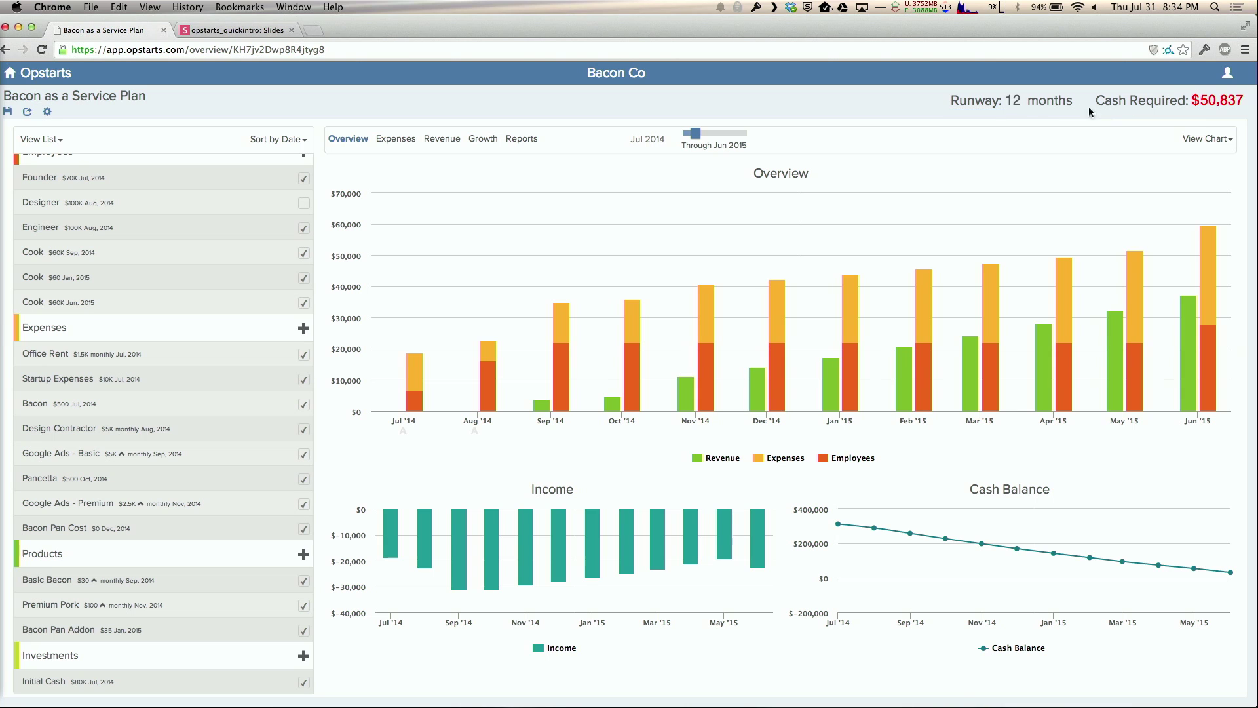
Show the overview figures as a data grid and the plan items on a calendar
left_click(1230, 138)
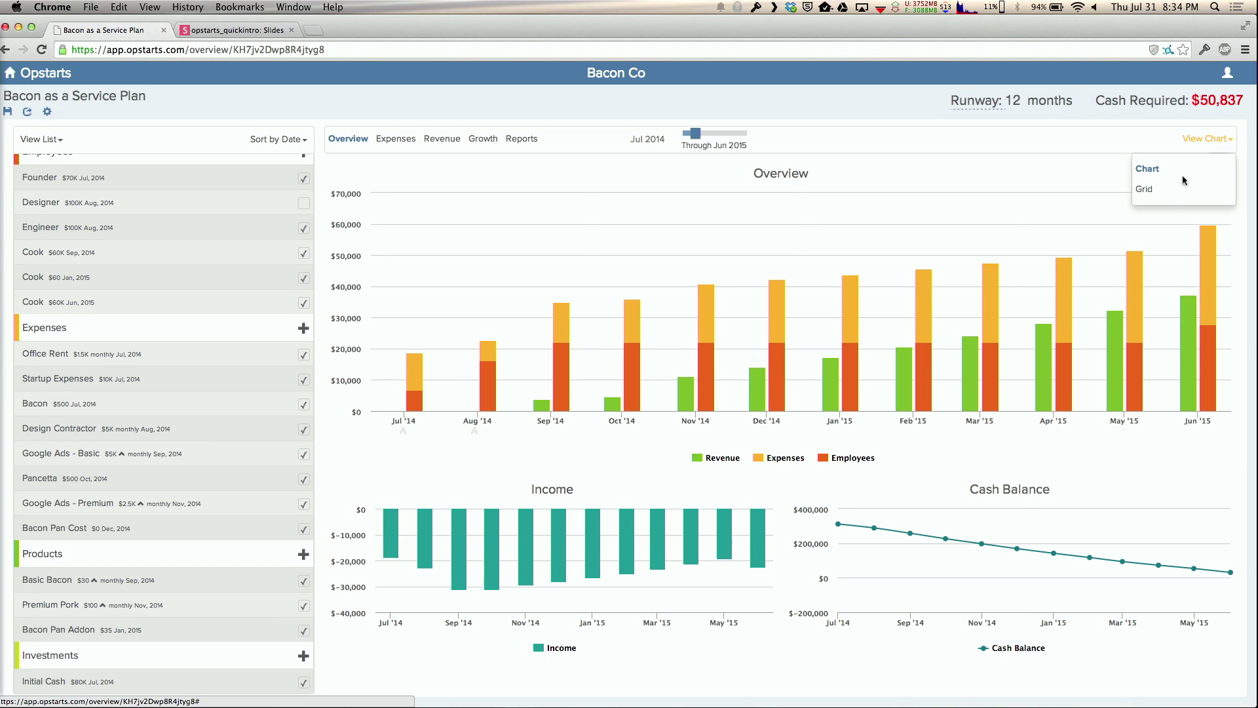
left_click(1163, 191)
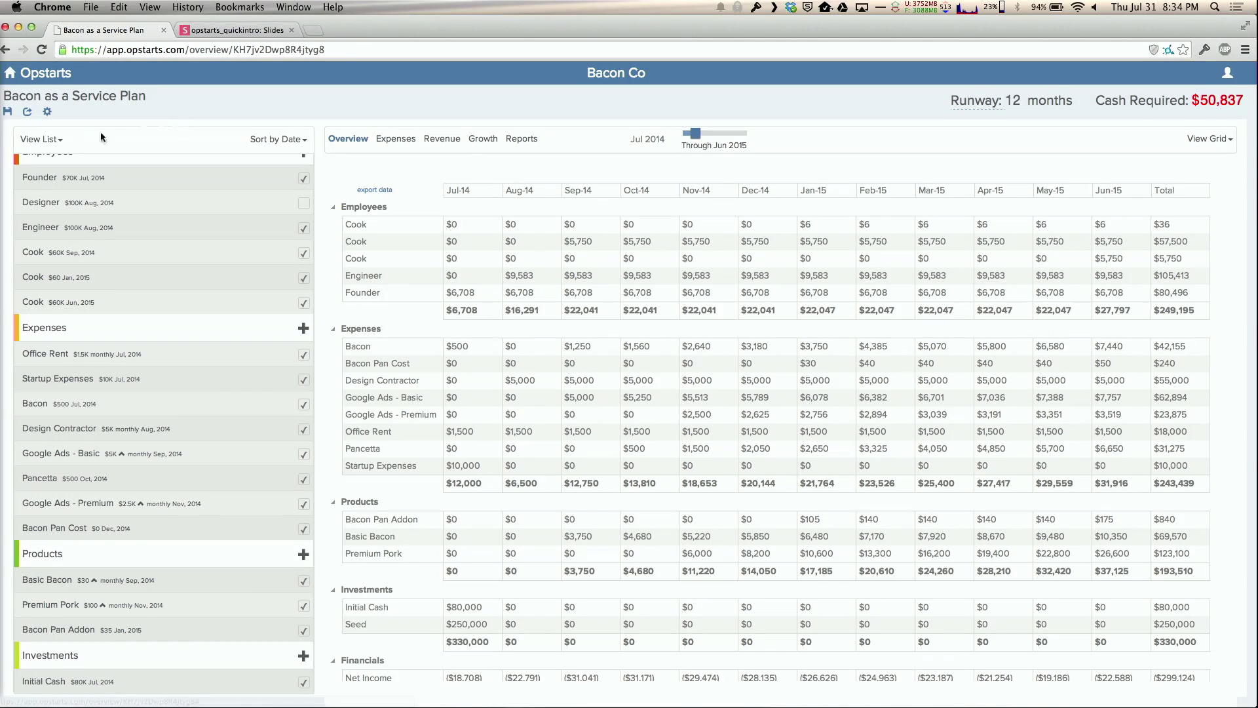
left_click(59, 140)
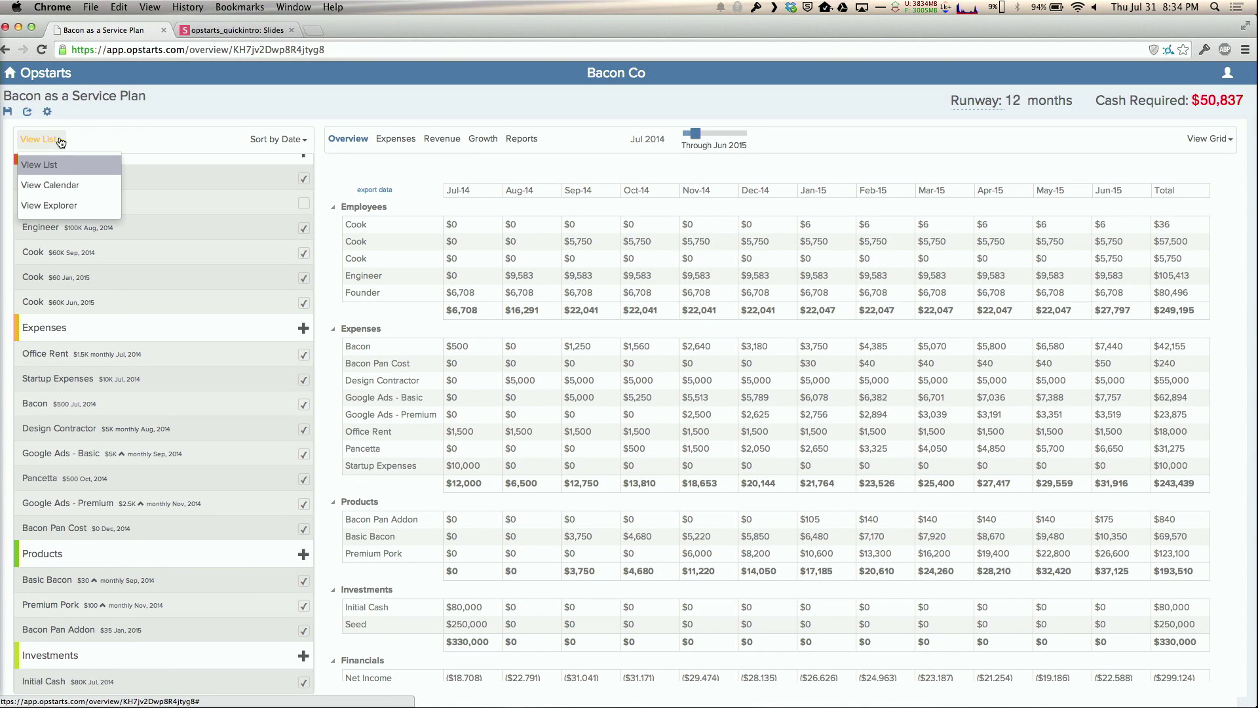
left_click(63, 182)
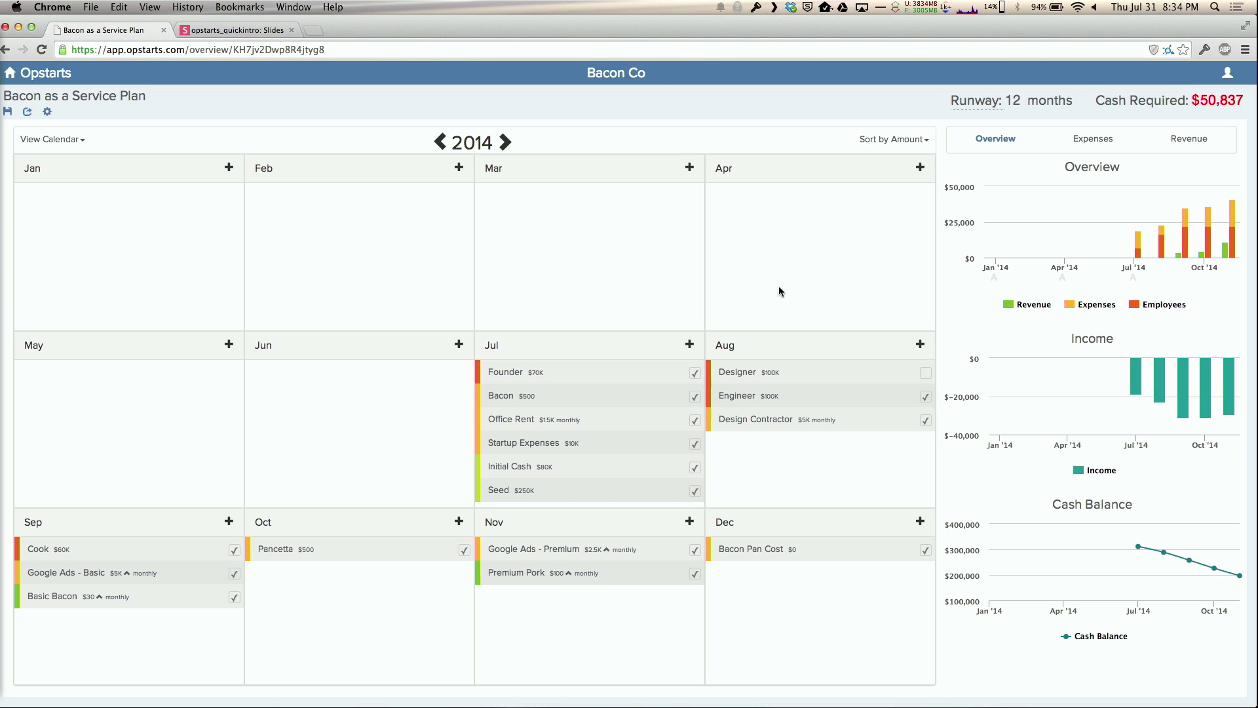
Move the Engineer's start from August to July 2014 and switch to the Plan Explorer
left_click_drag(796, 407, 604, 407)
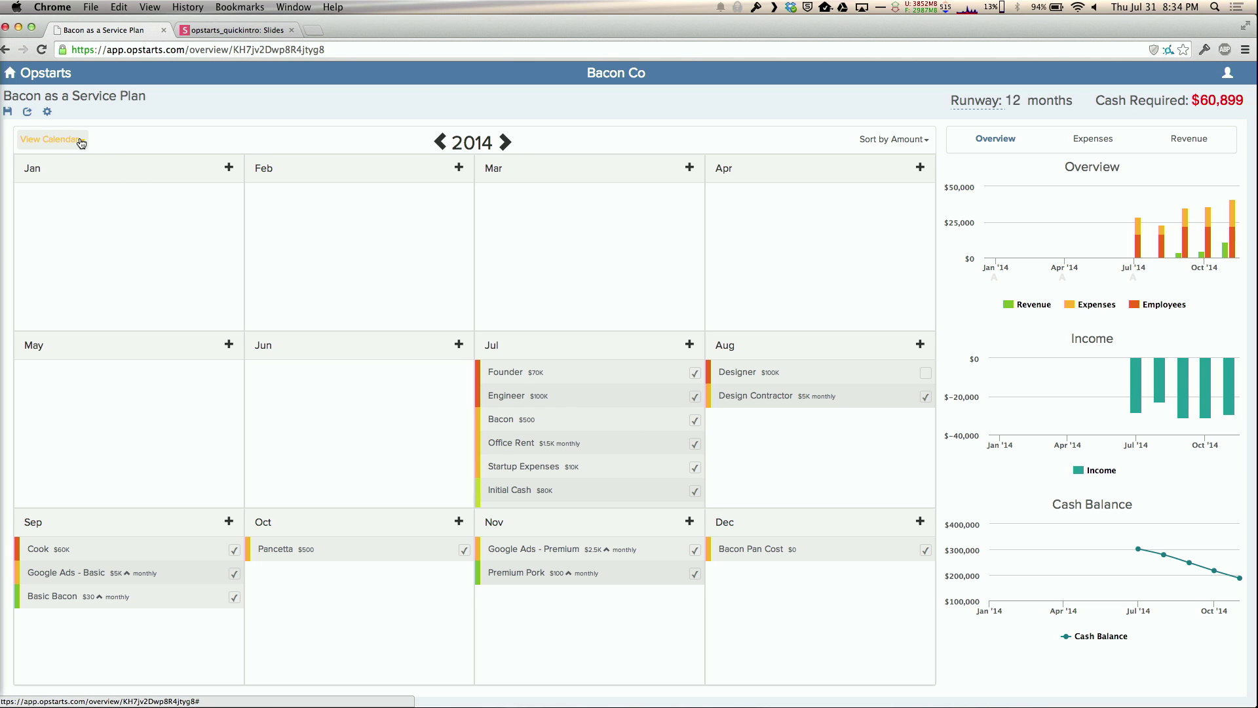
left_click(51, 140)
left_click(75, 205)
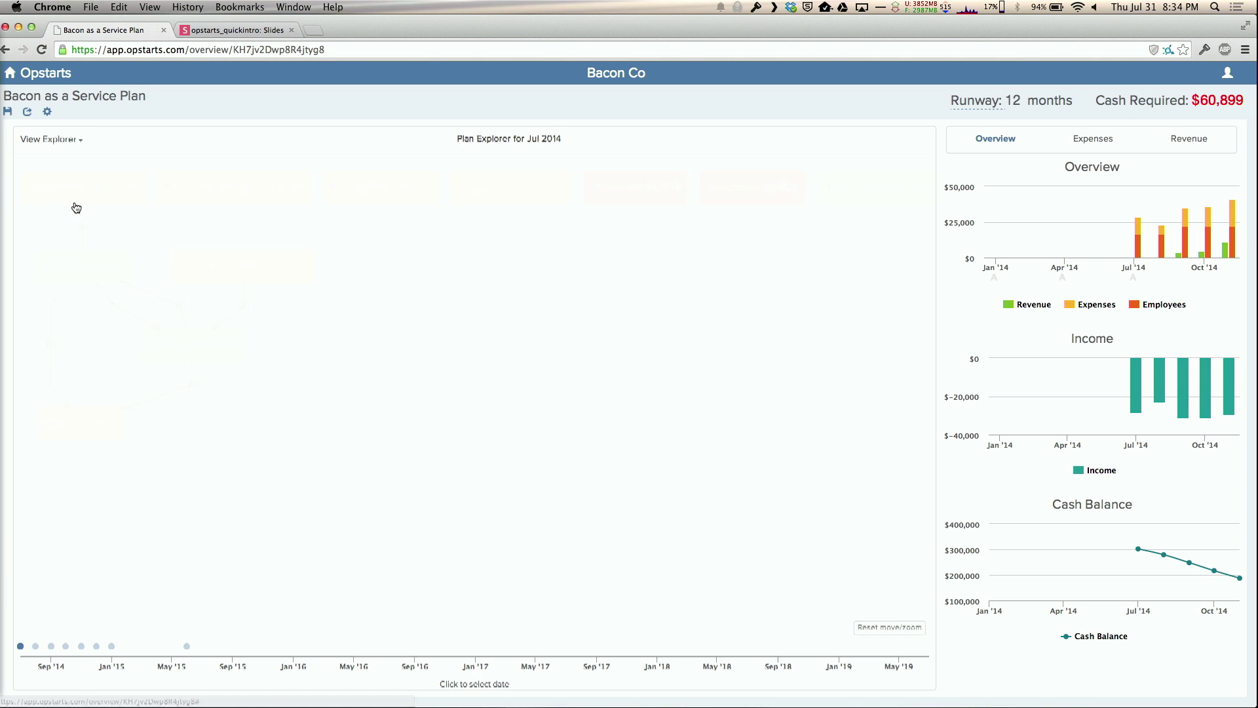
Explore the plan for September 2014 and February 2015, then return to the list view
left_click(51, 647)
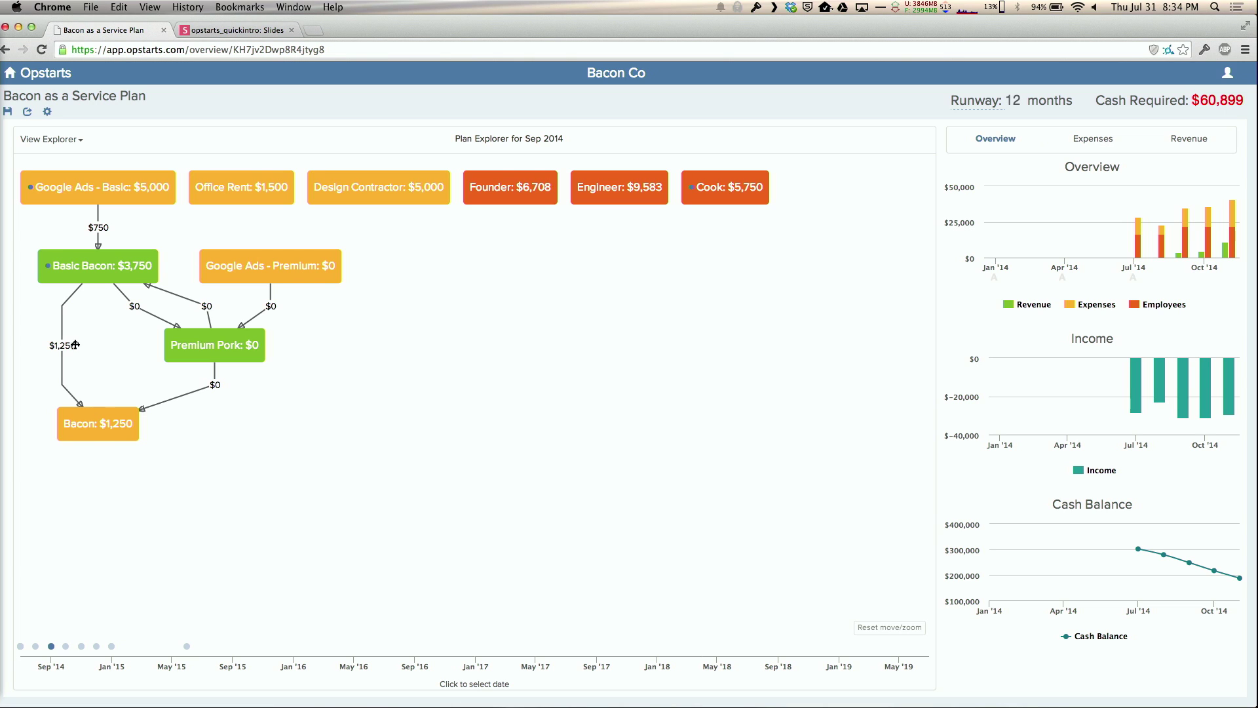
mouse_move(82, 647)
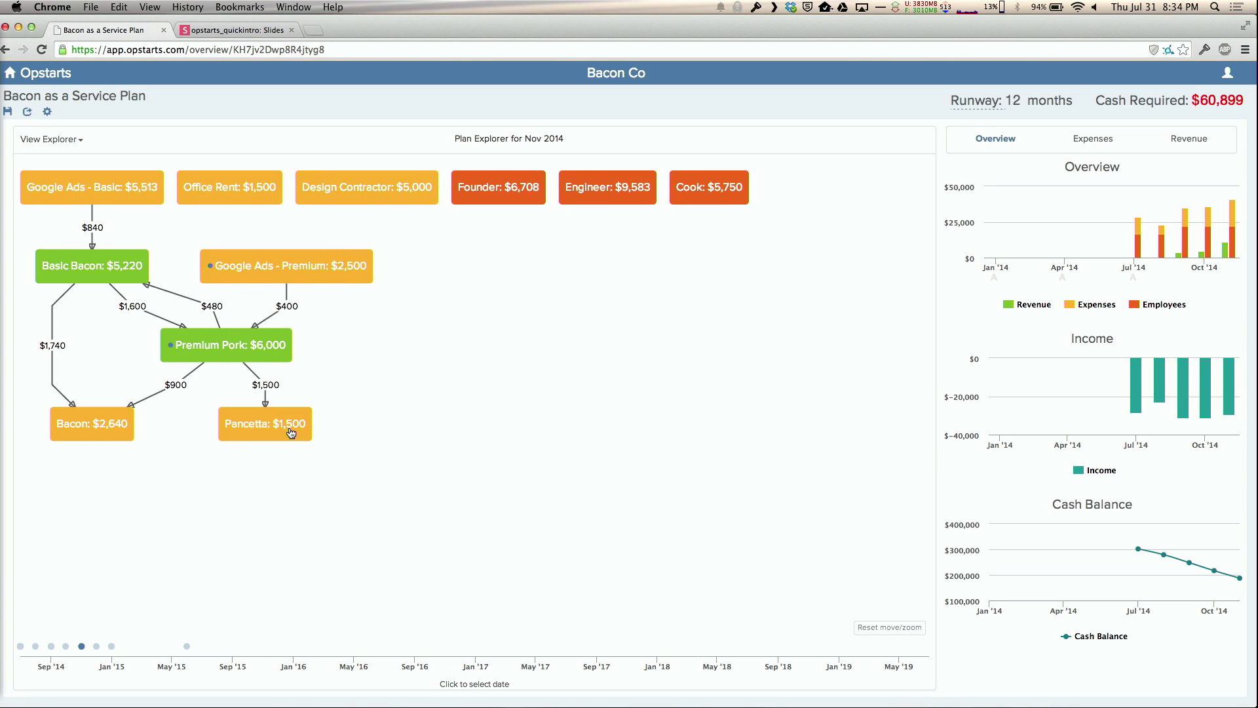
left_click(127, 646)
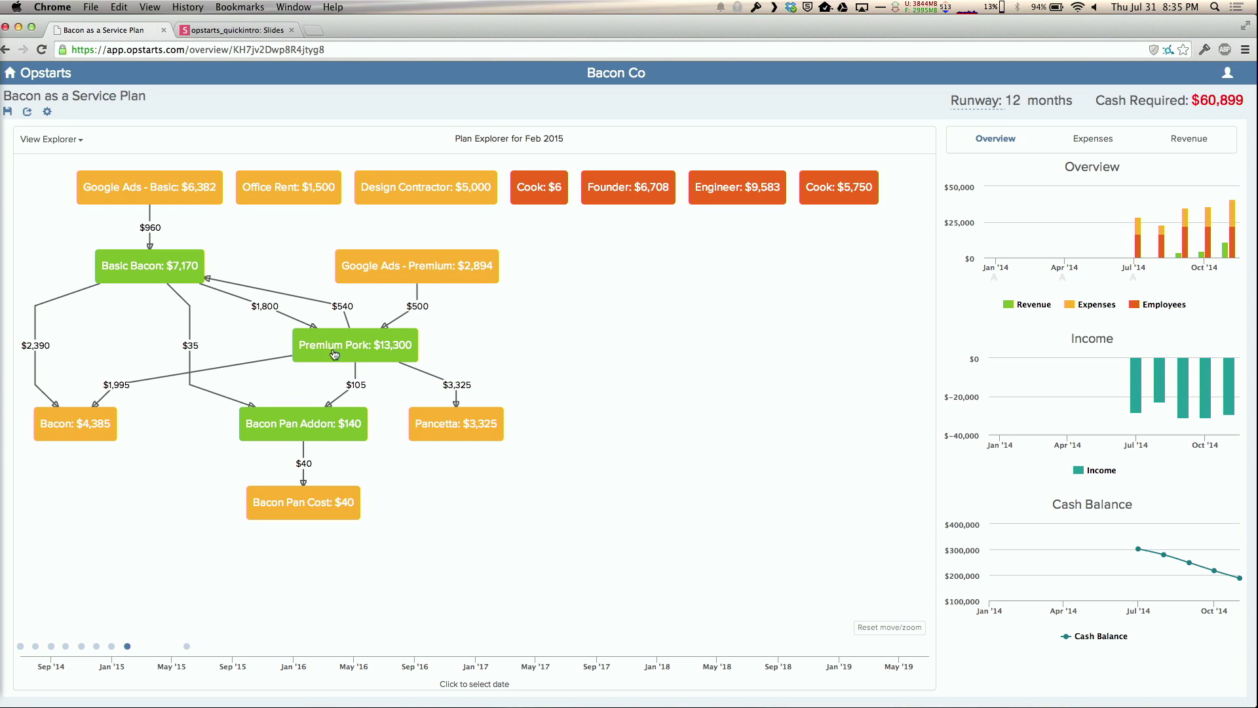
left_click(65, 140)
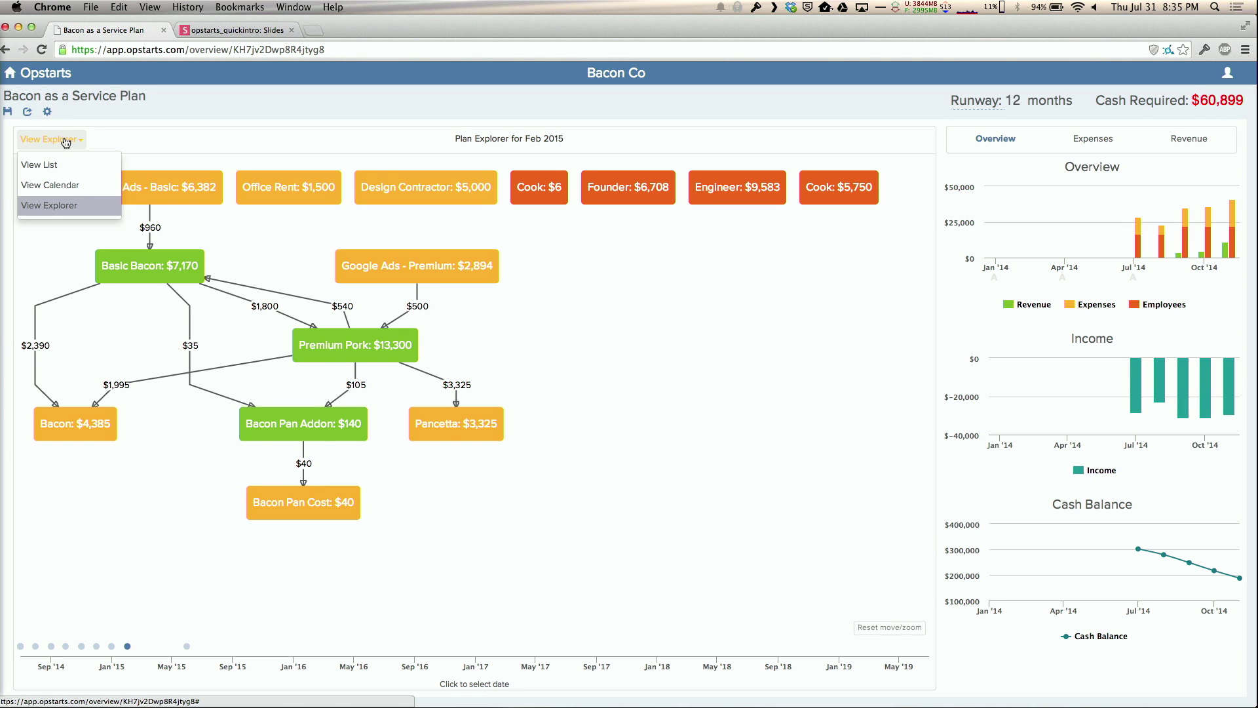
left_click(66, 164)
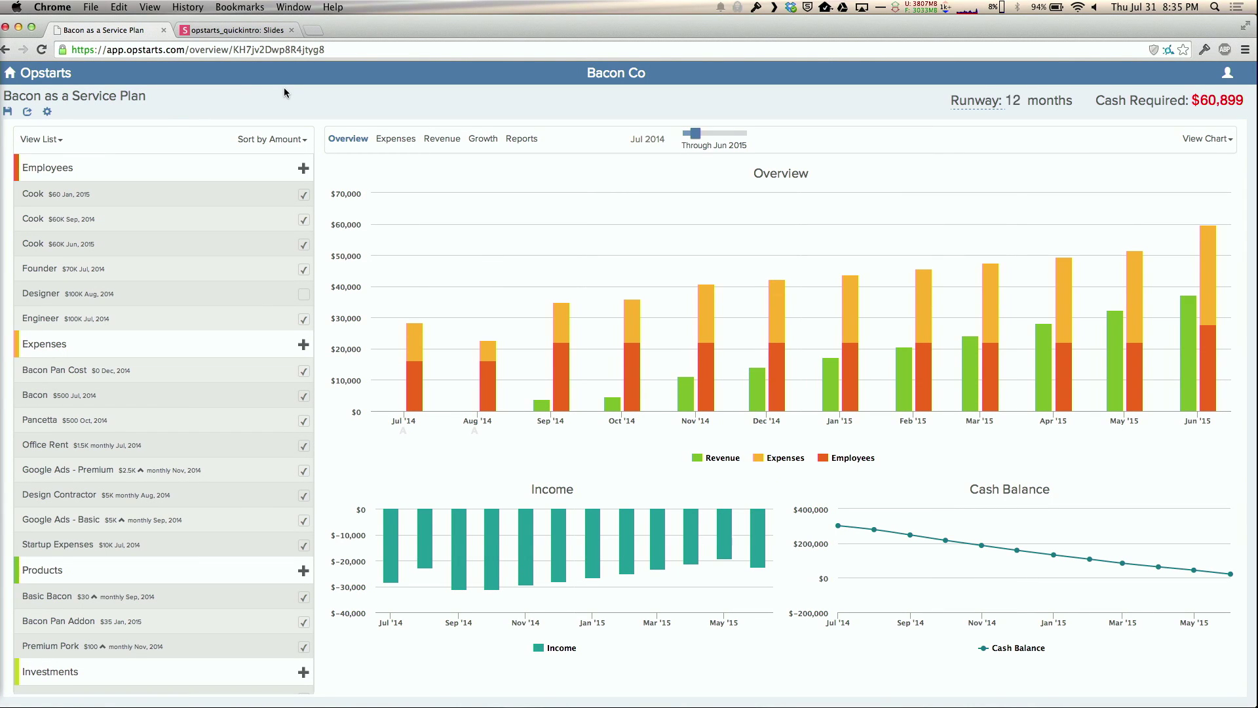
Show Growth charts for Basic Bacon only, then start a new expense
left_click(483, 140)
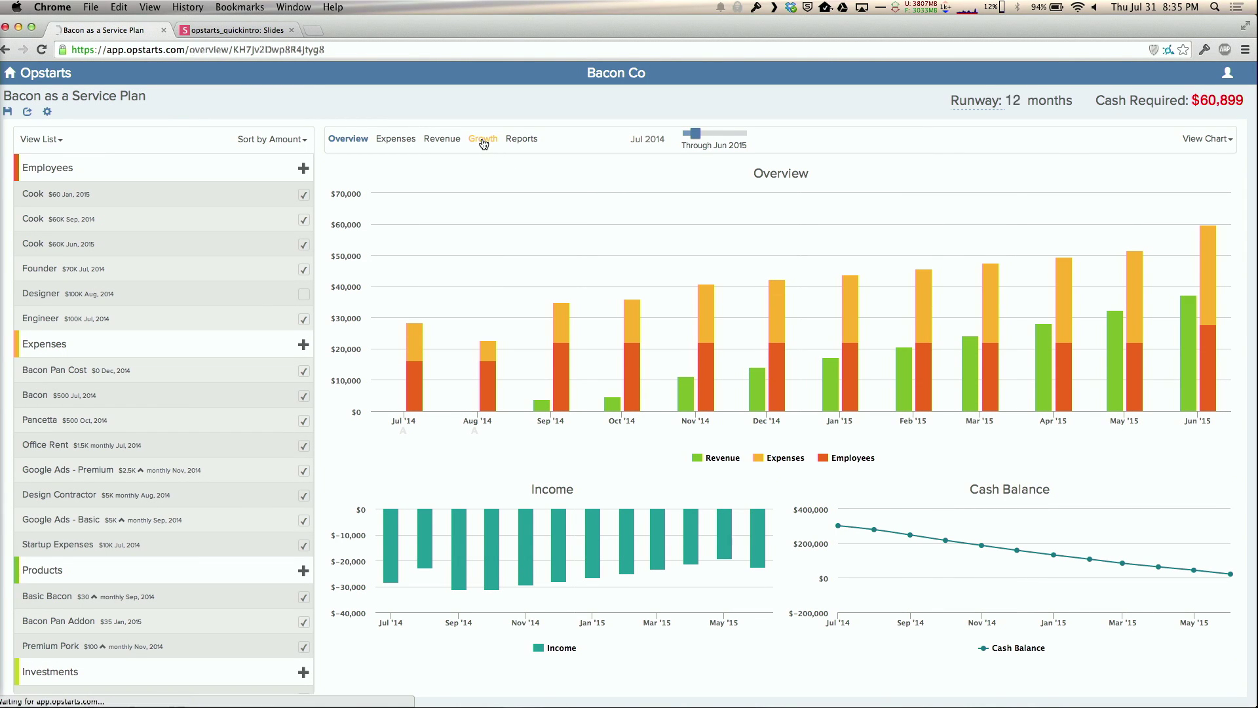
left_click(1217, 140)
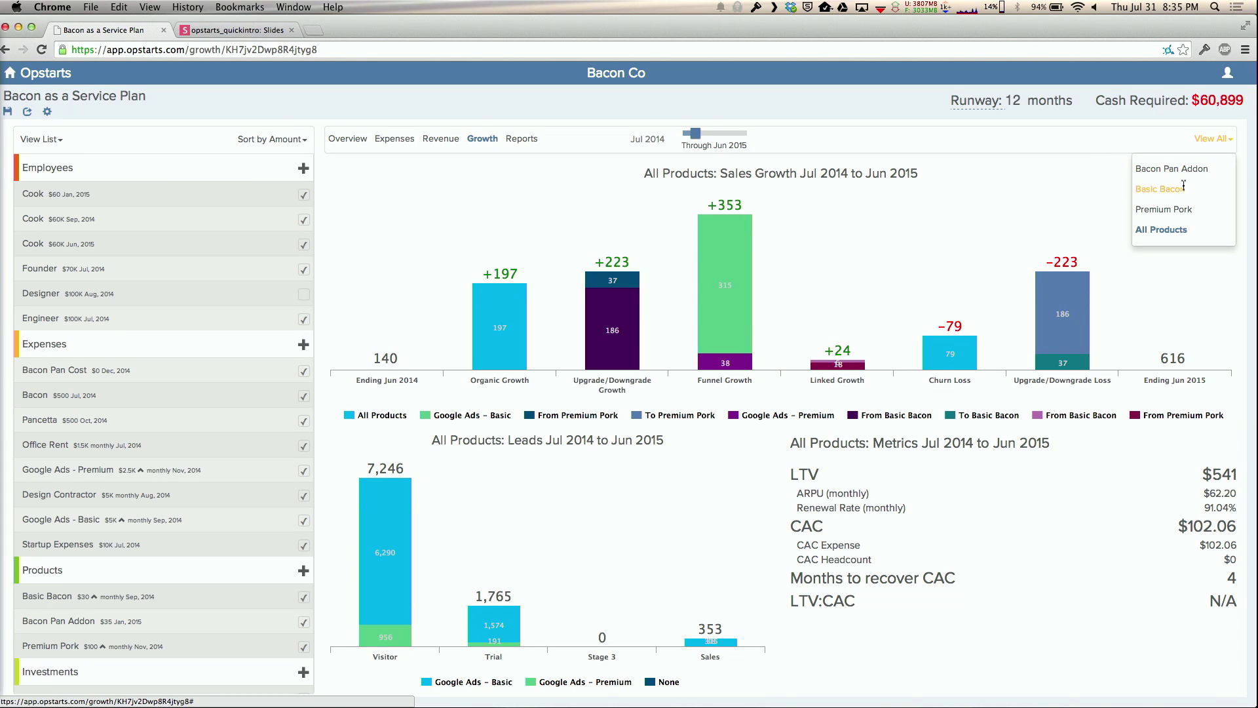
left_click(1183, 187)
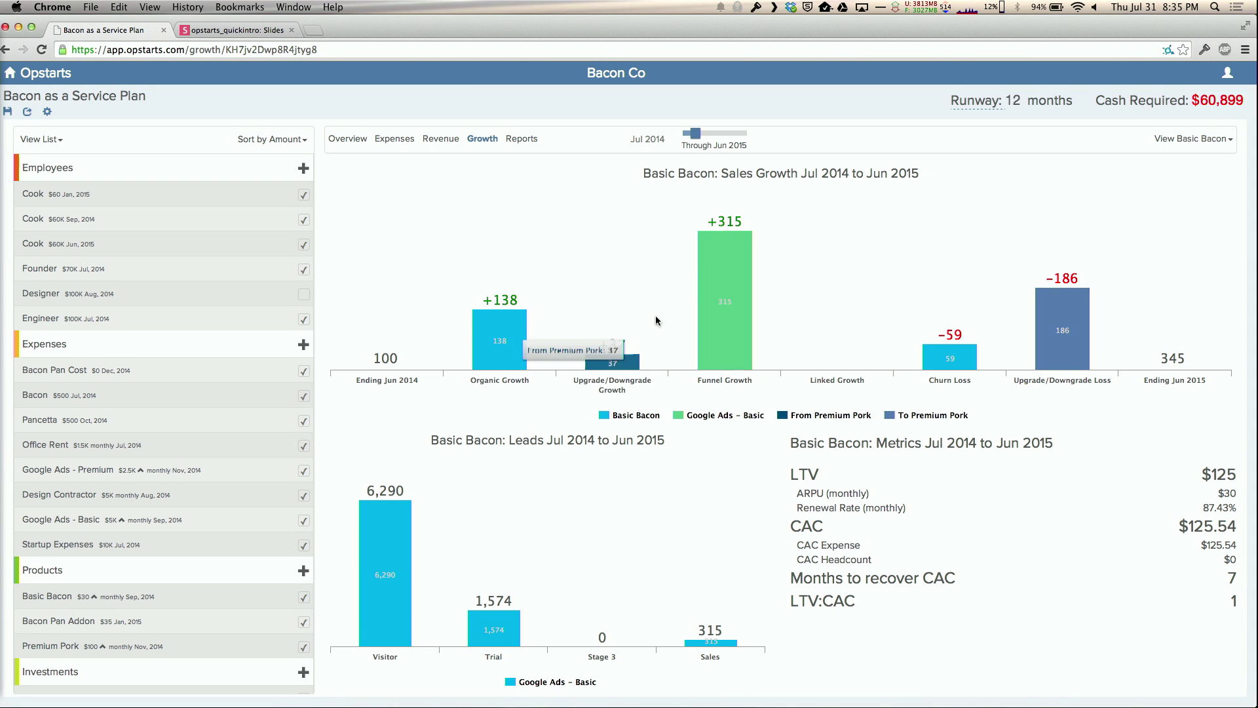
left_click(304, 345)
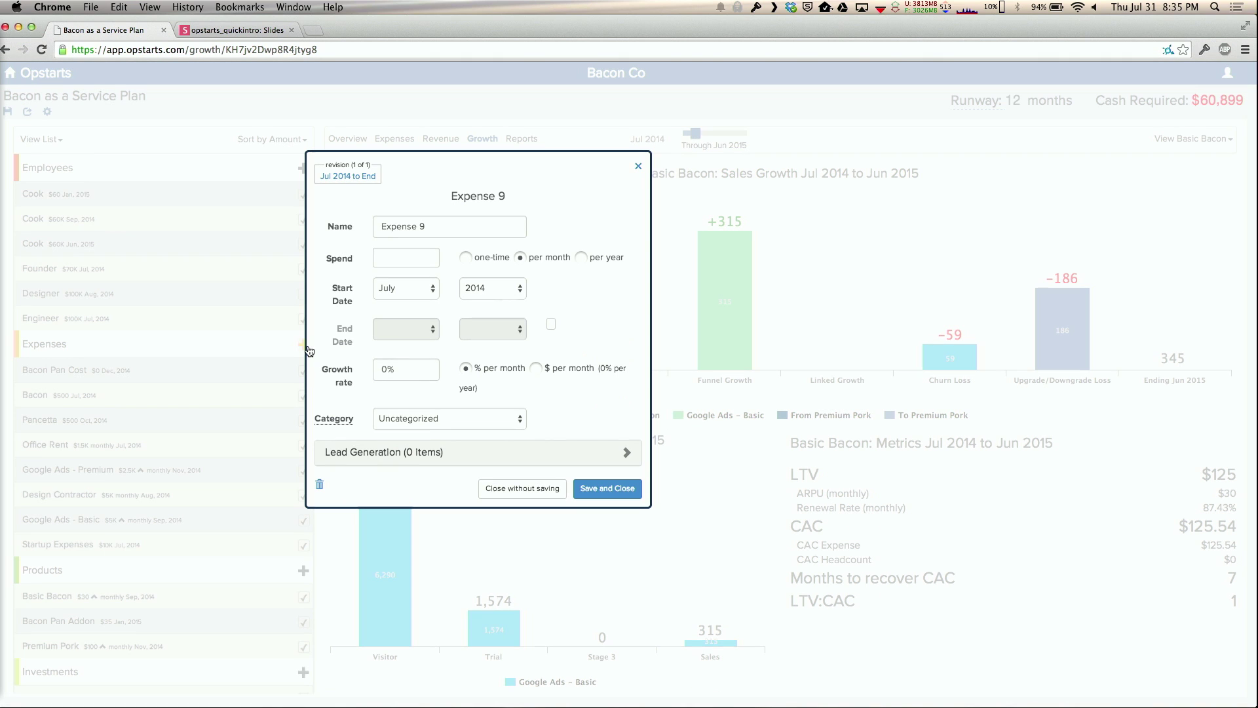
Name the new expense Facebook ads with $10,000 monthly spend starting September
left_click(448, 228)
type("Facebook ads")
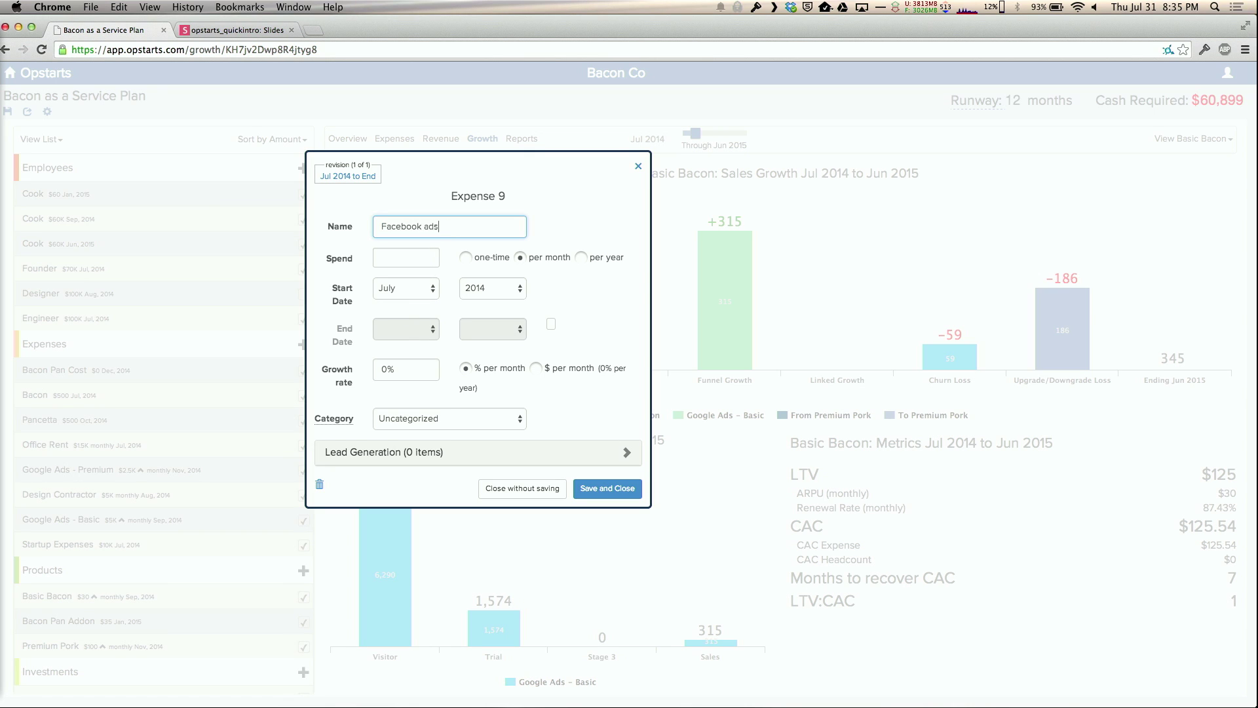
left_click(405, 257)
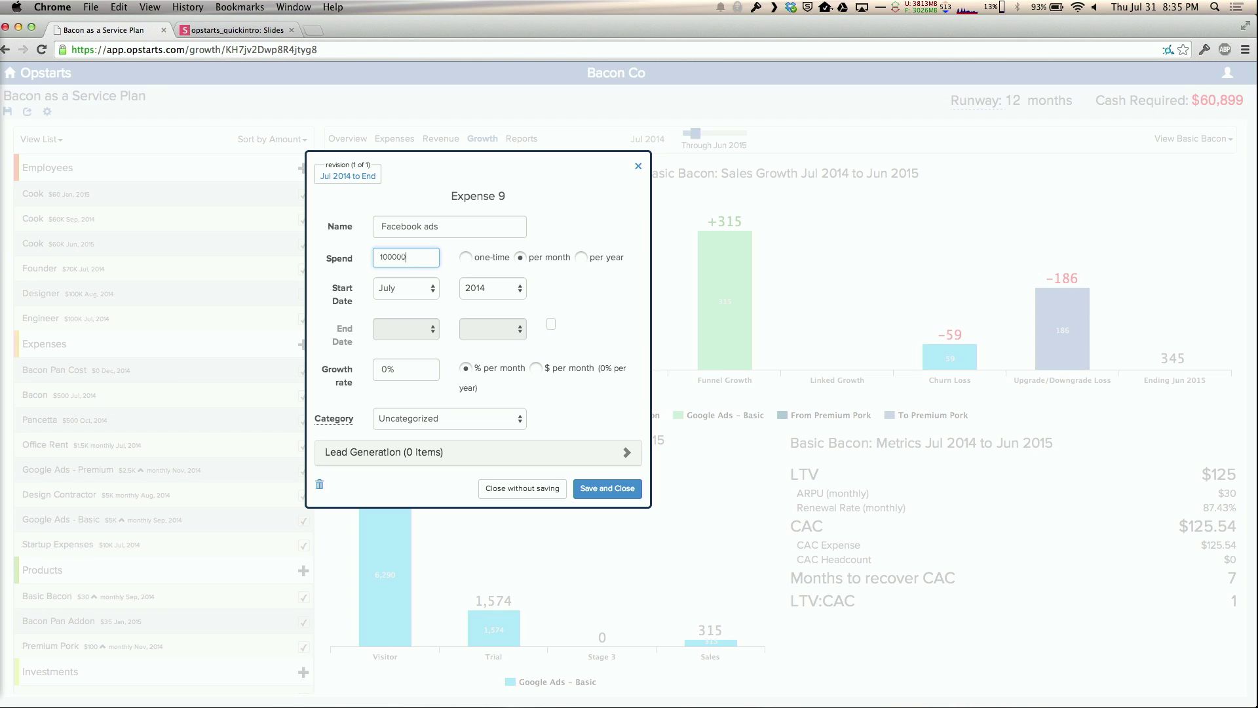
left_click(405, 288)
left_click(420, 256)
key("BackSpace")
left_click(432, 289)
left_click(433, 295)
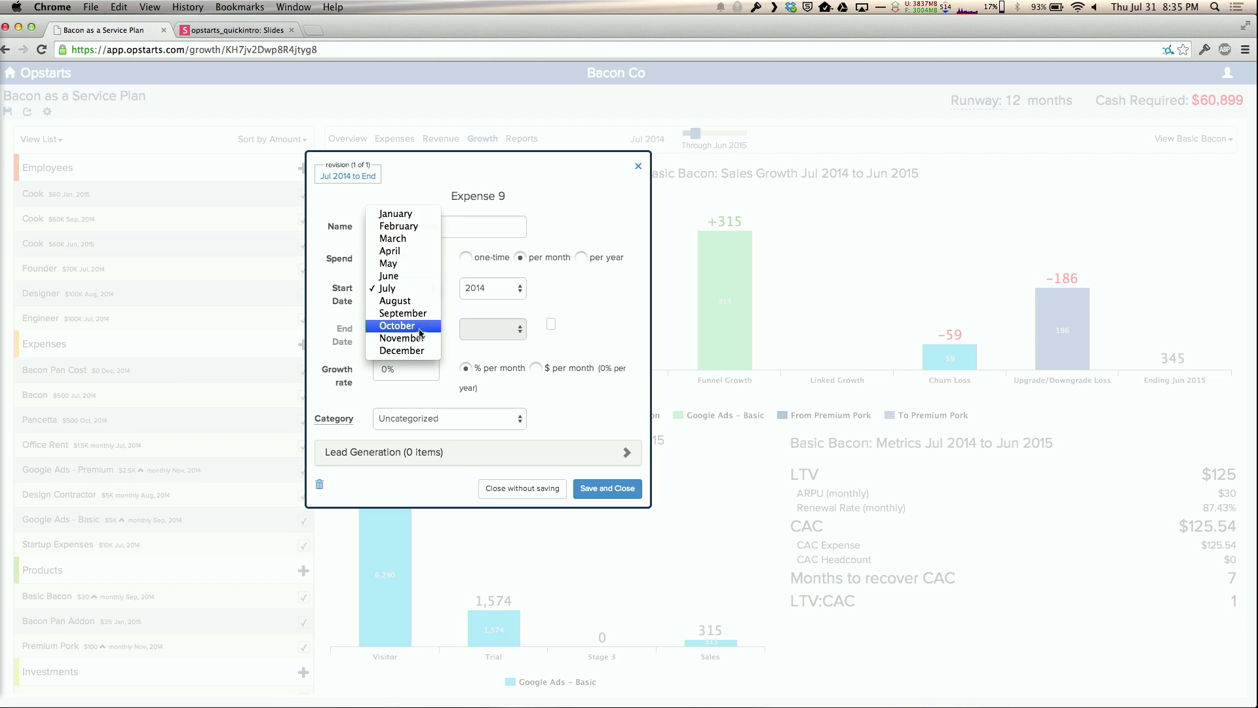
left_click(412, 314)
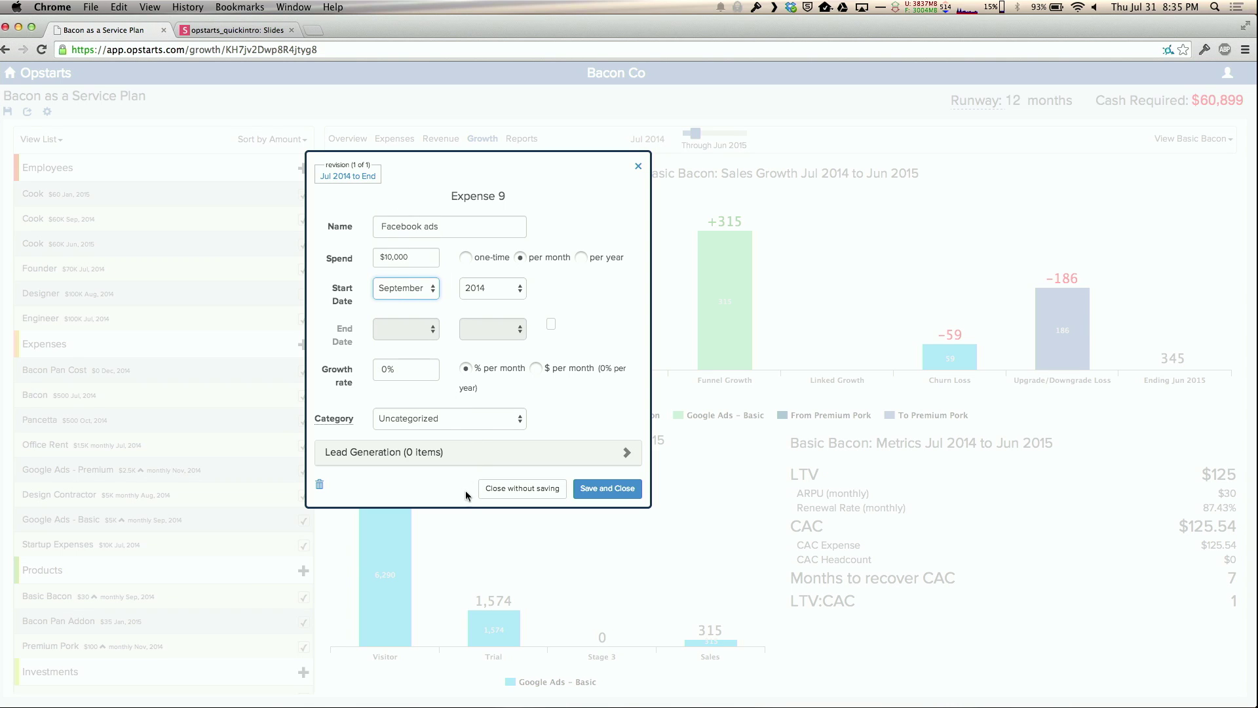
Add Basic Bacon lead generation at $10 per visitor and save the expense
left_click(473, 454)
left_click(406, 485)
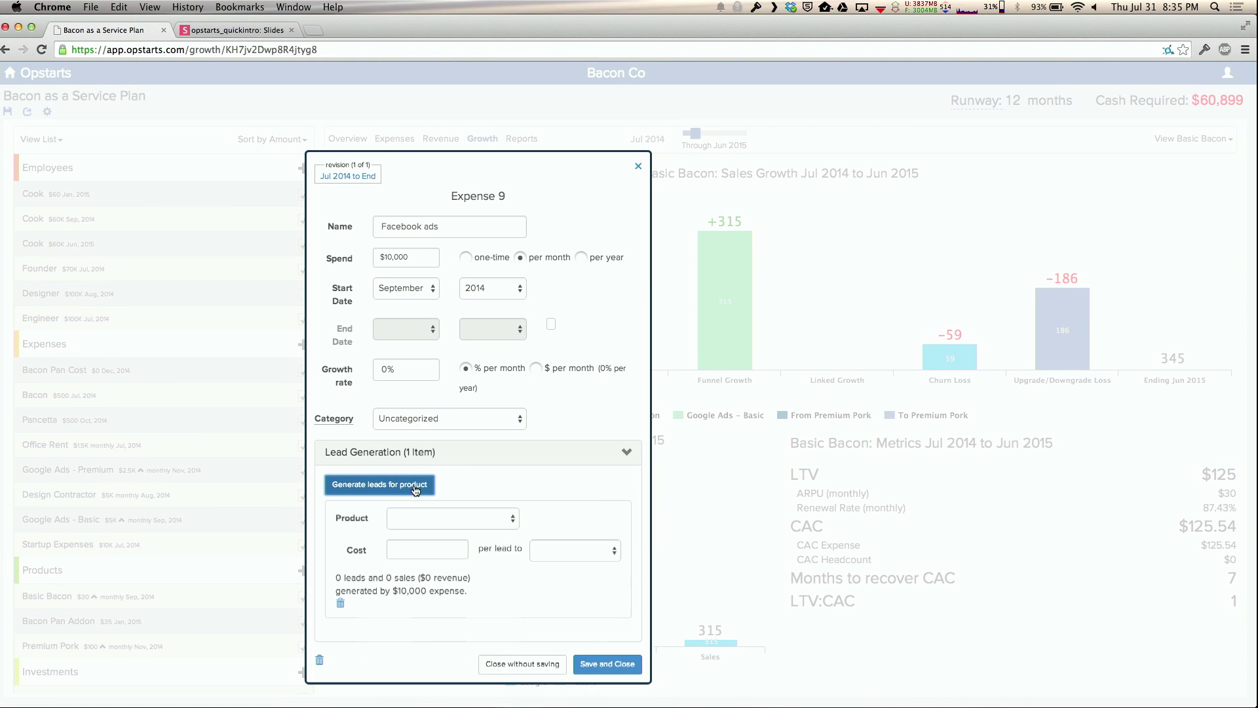
left_click(488, 519)
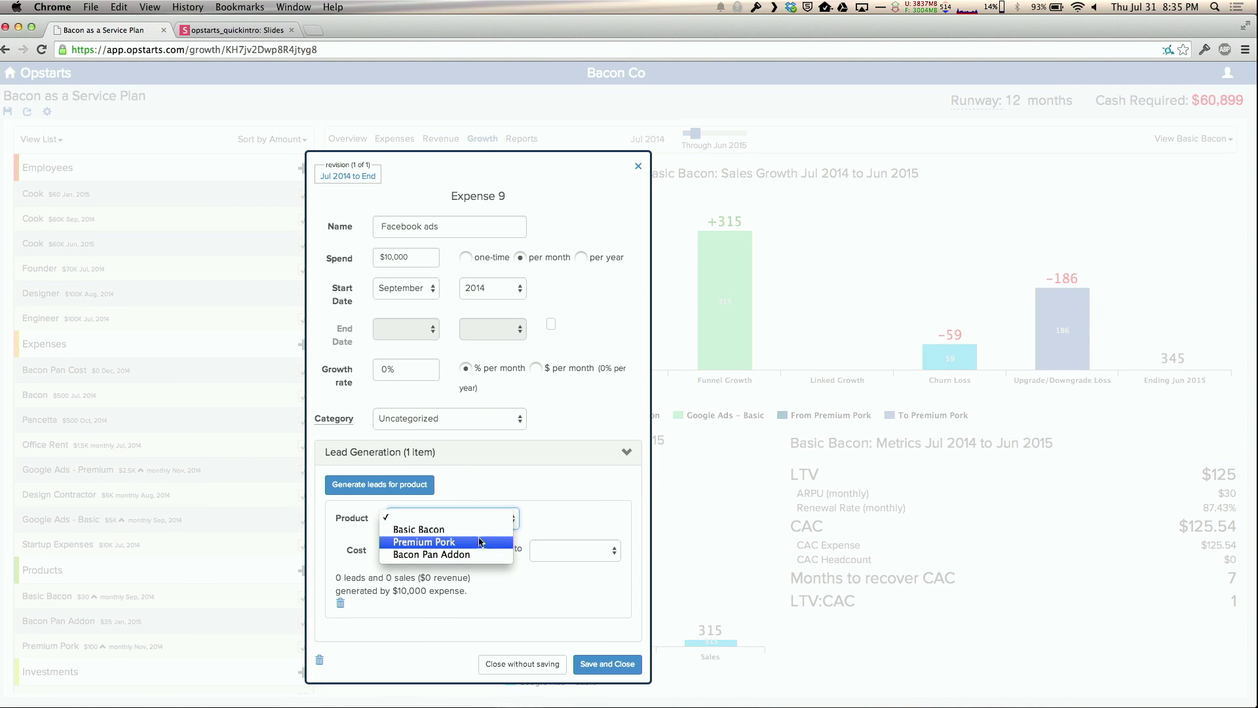
left_click(419, 524)
left_click(411, 551)
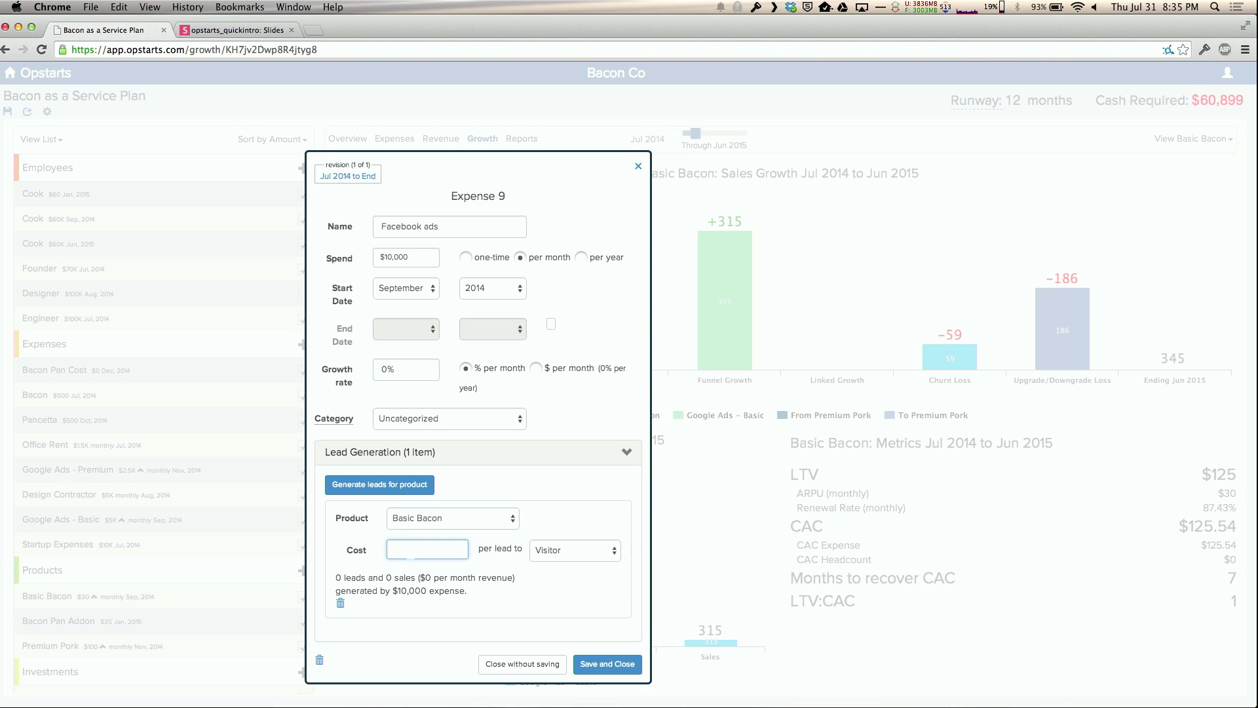
key("Tab")
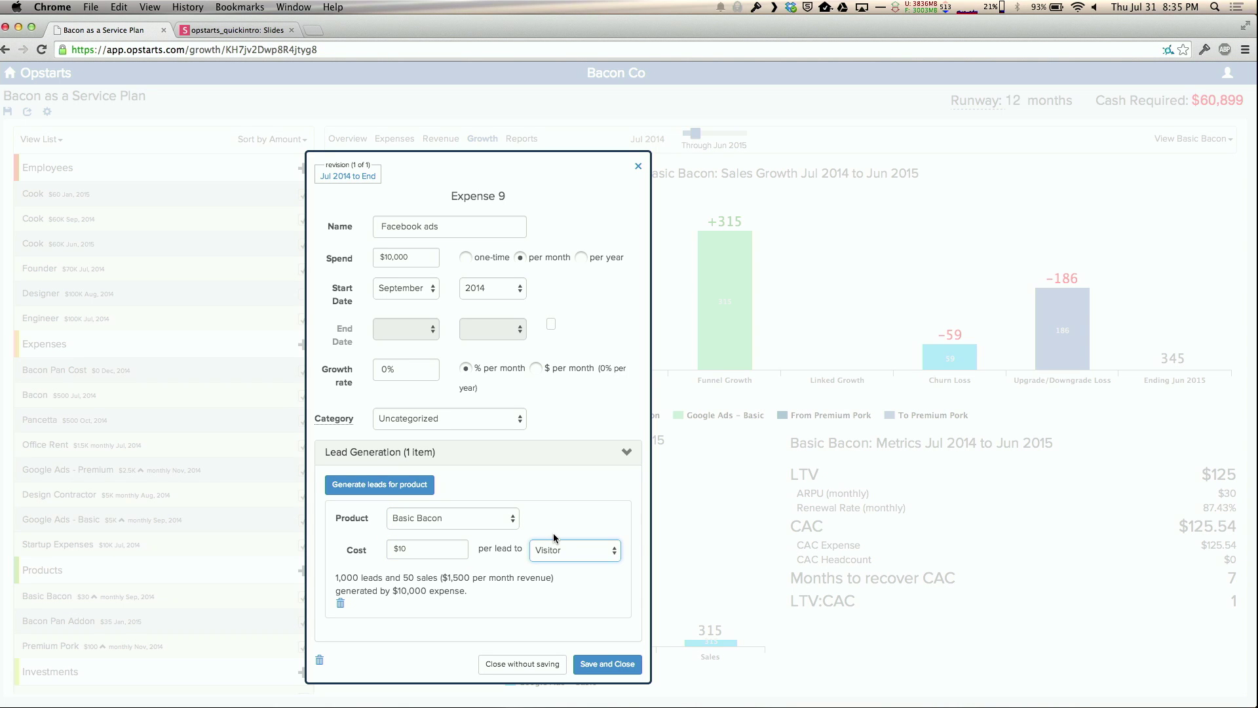
left_click(611, 664)
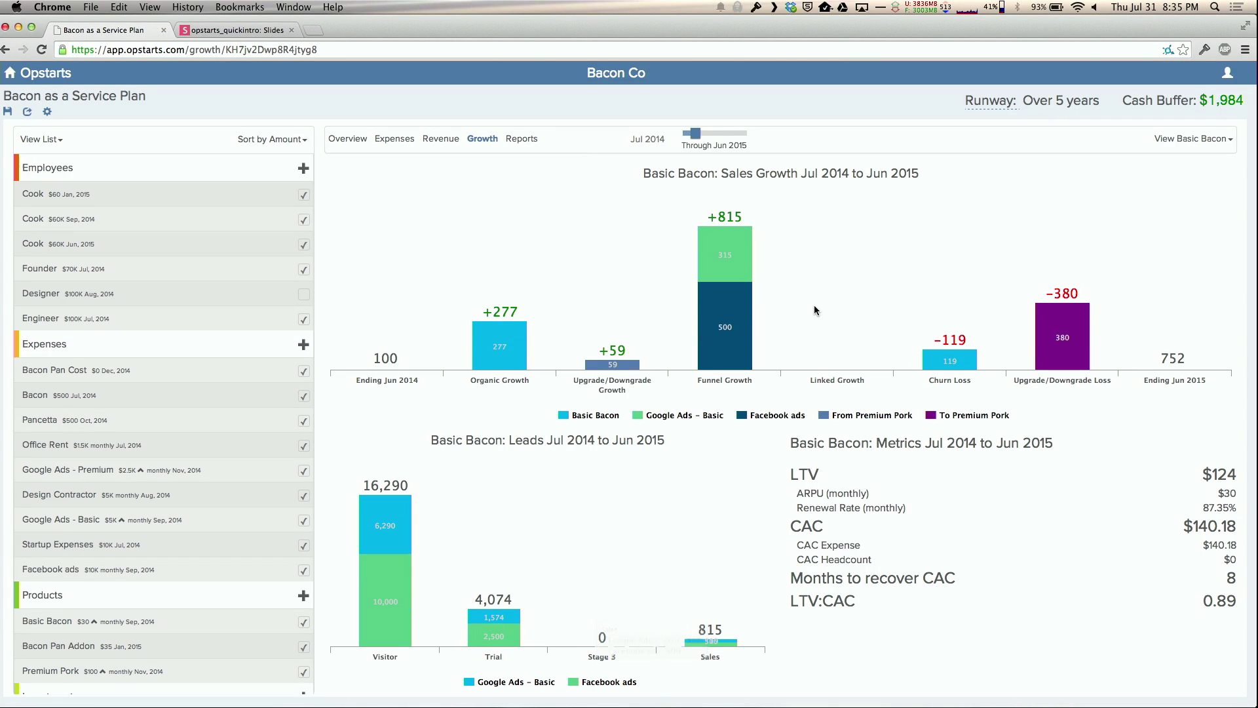
Review the Expenses, Revenue and Reports totals, then return to the Slides.com deck
mouse_move(713, 282)
left_click(397, 139)
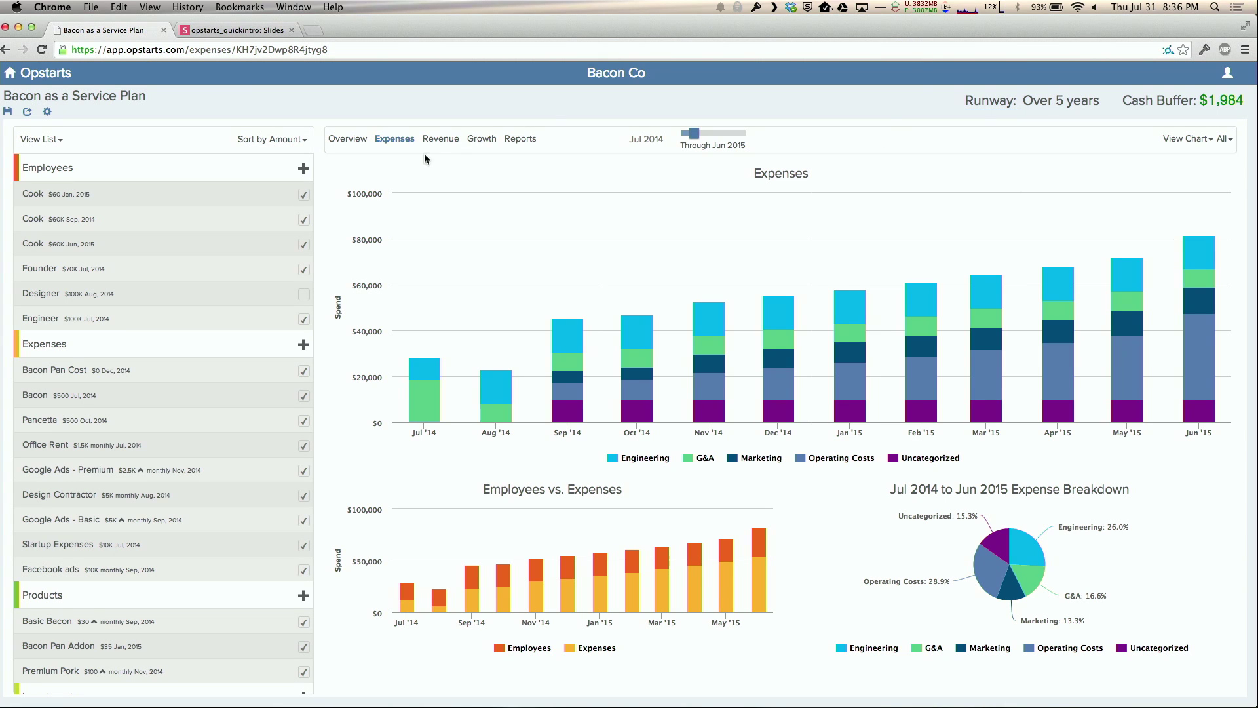
left_click(440, 139)
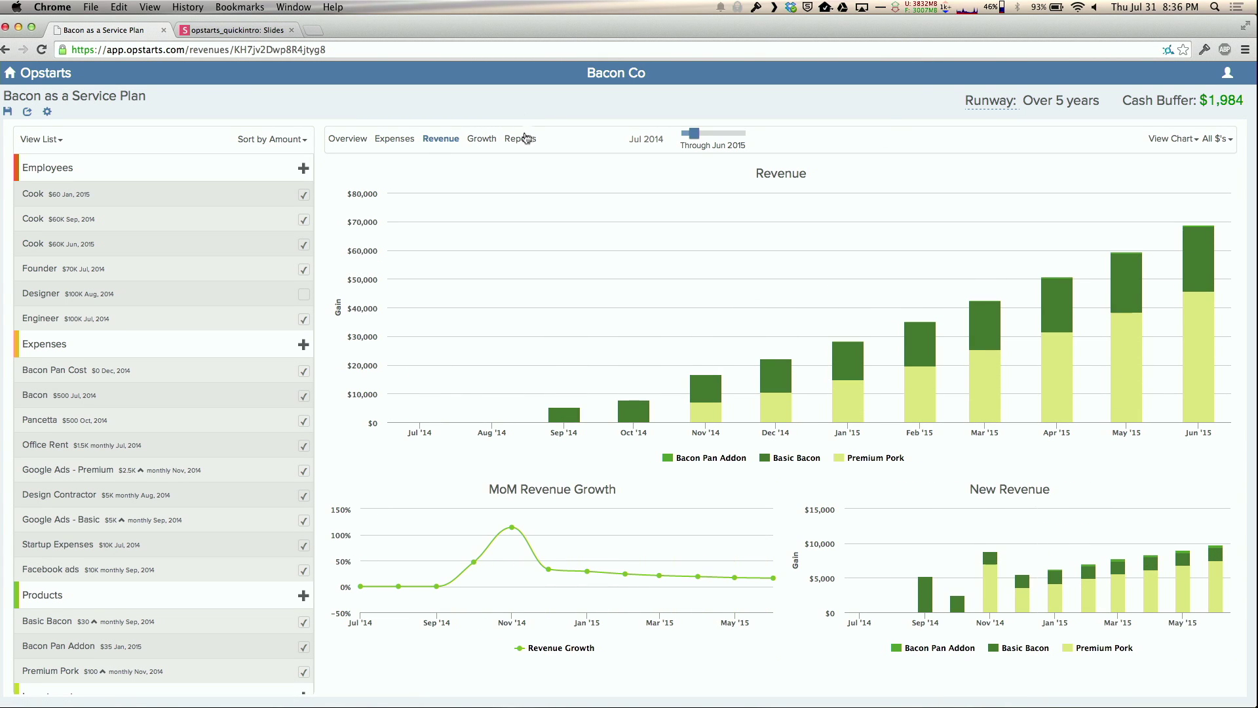
left_click(521, 139)
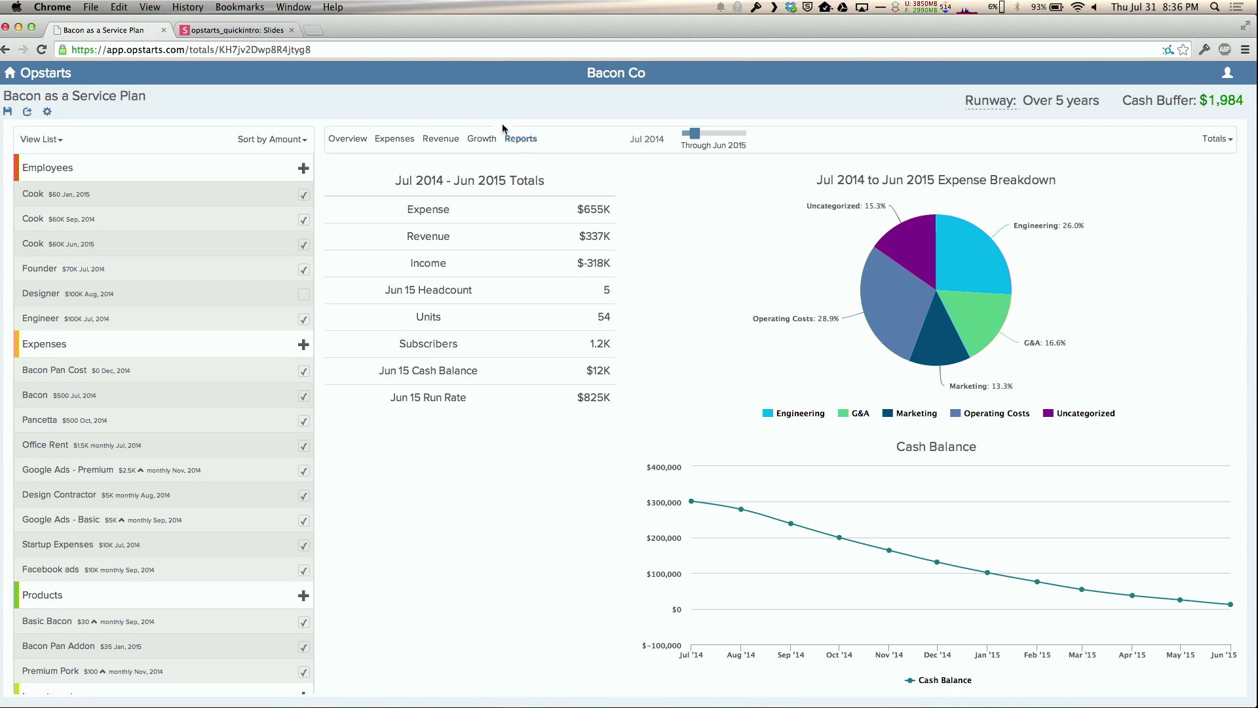
left_click(278, 33)
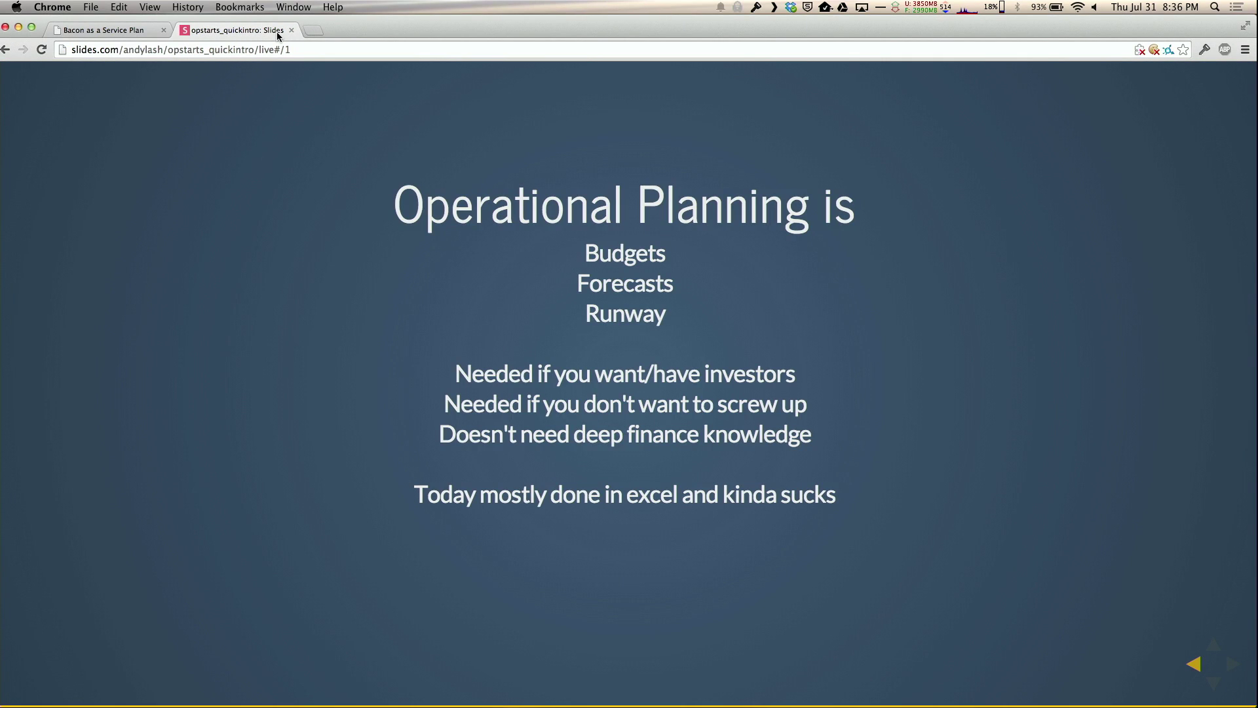
Step the Slides.com deck back to the Opstarts title slide
key("Left")
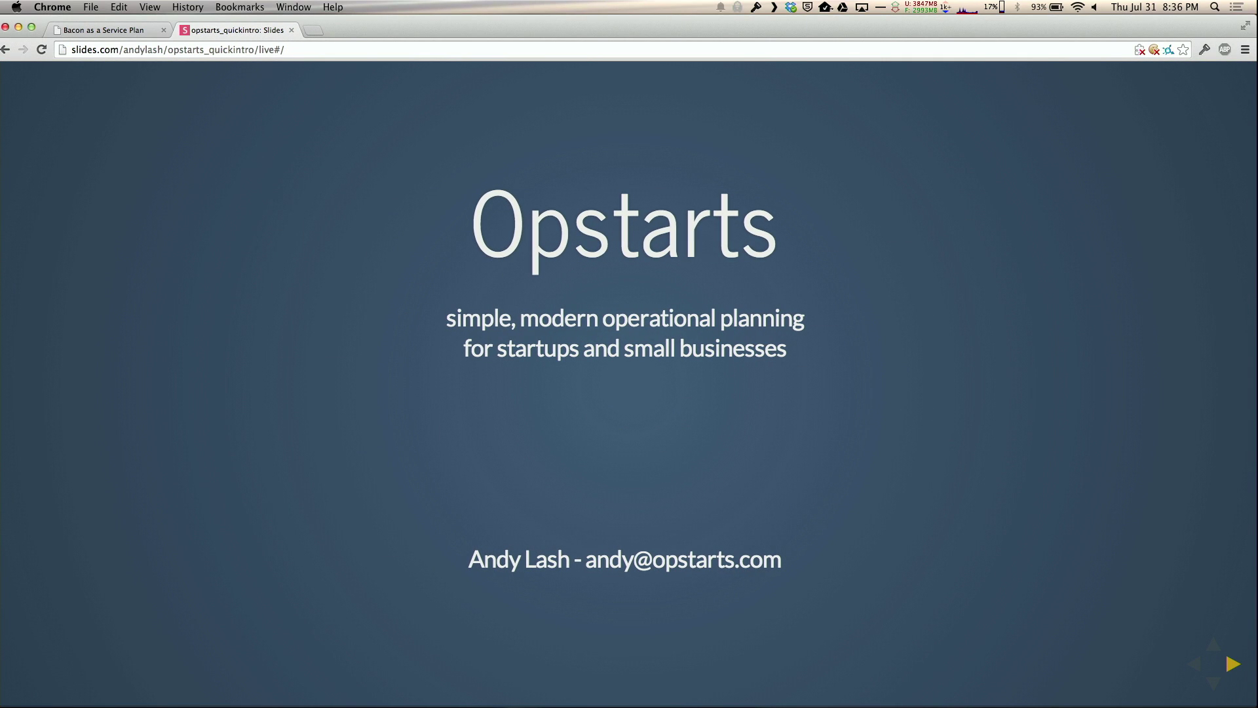